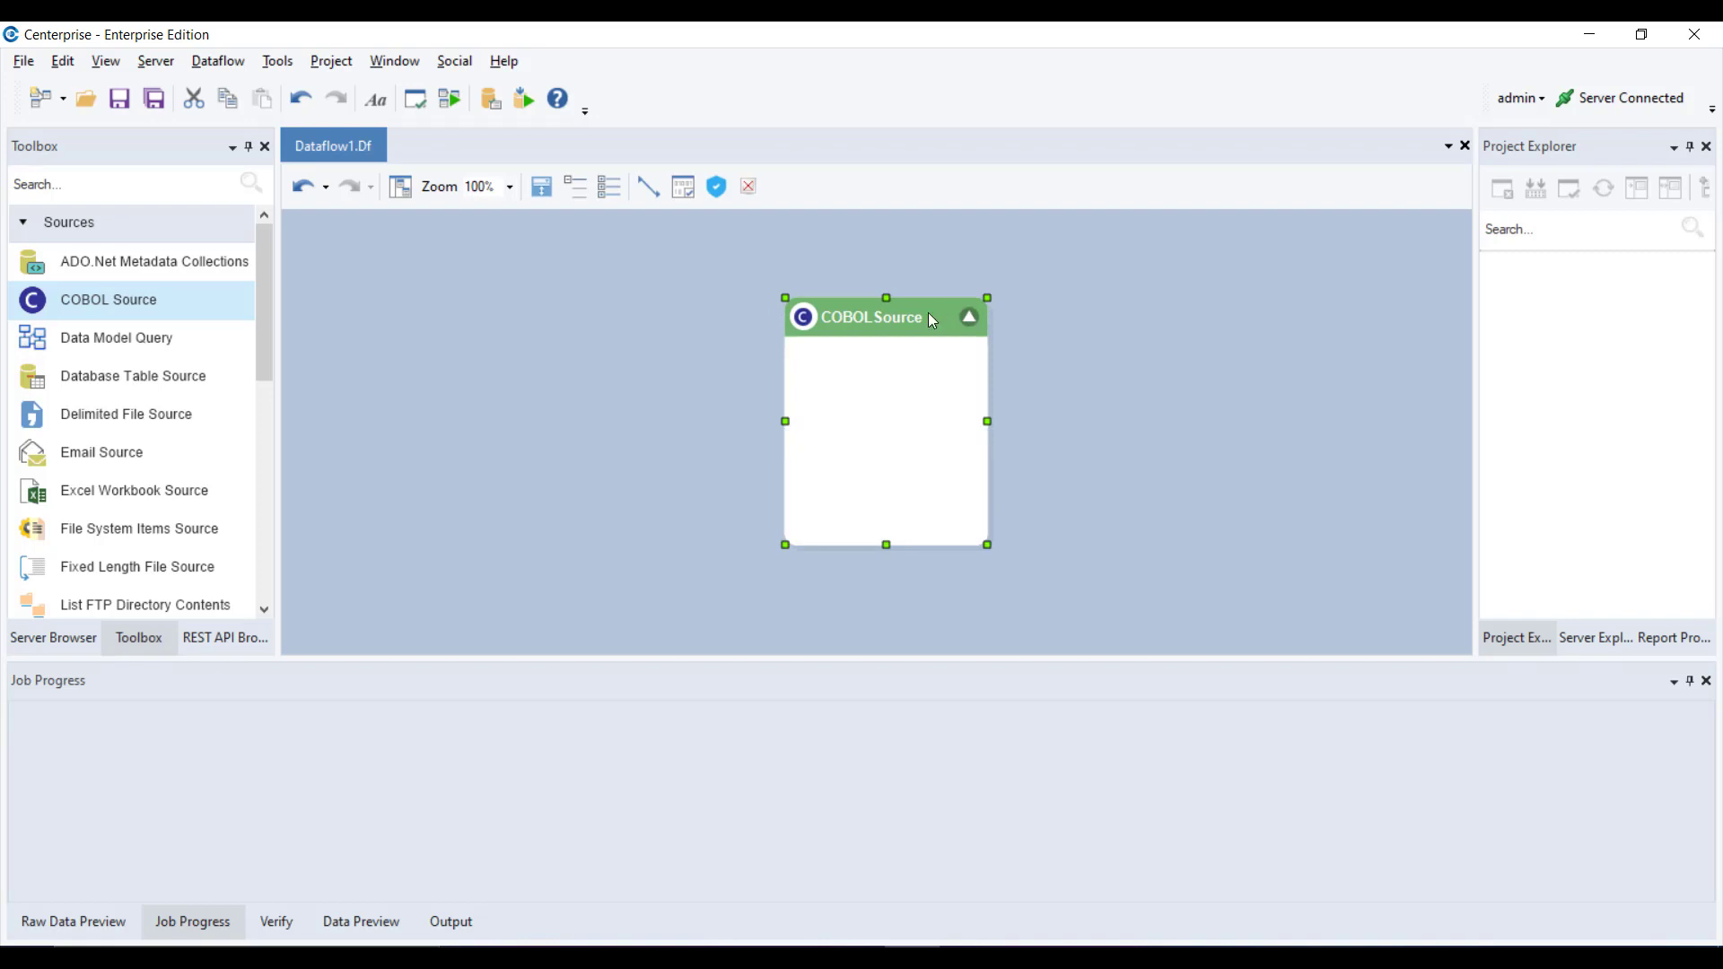
# - In the COBOLSource object's properties, choose MainFrame-ebcdic.ebc from the Sample Data folder as the source data file
pyautogui.rightClick(865, 317)
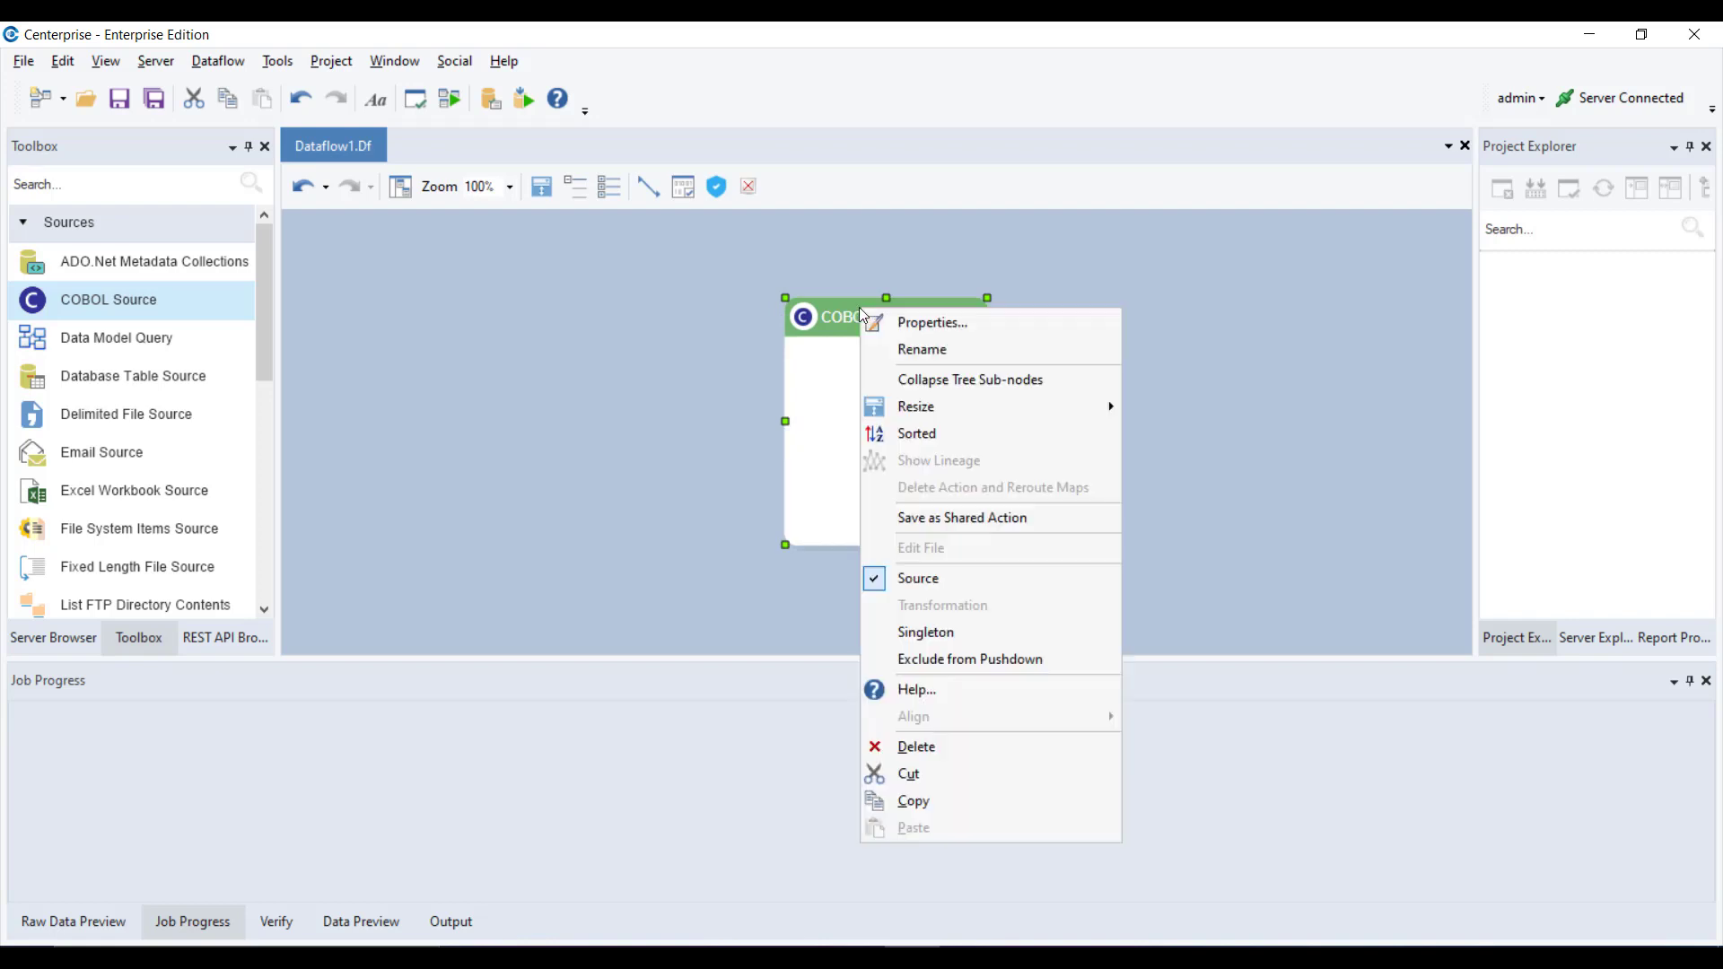
pyautogui.click(1000, 328)
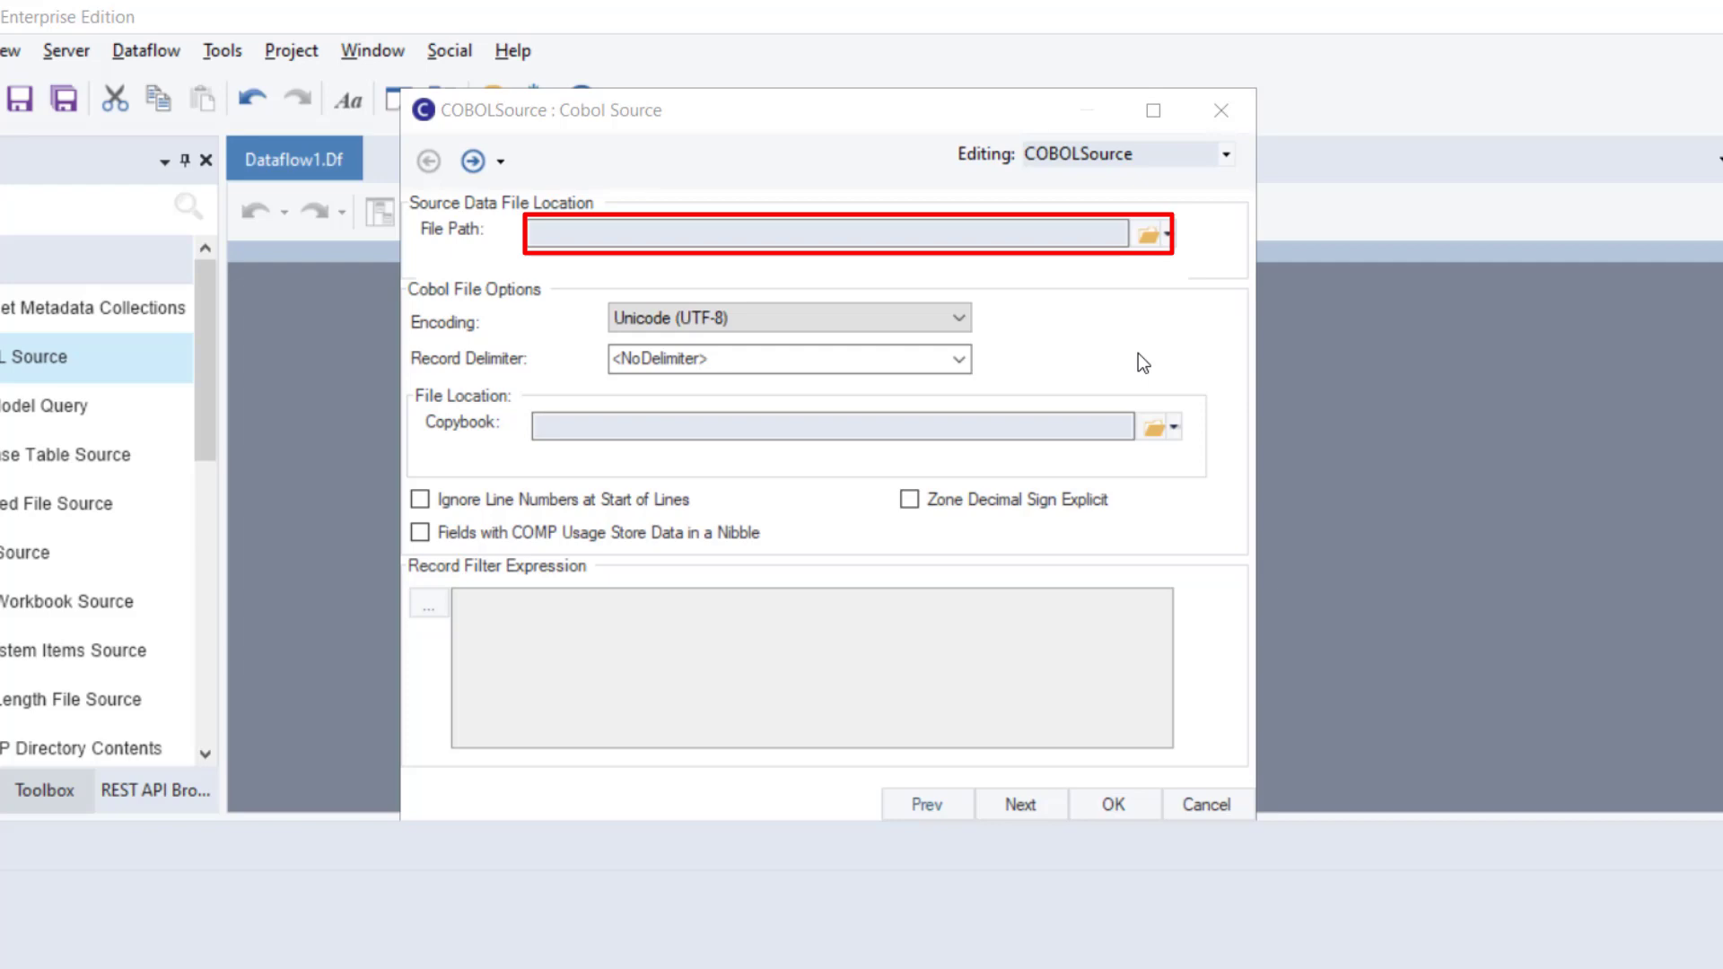
pyautogui.click(1151, 231)
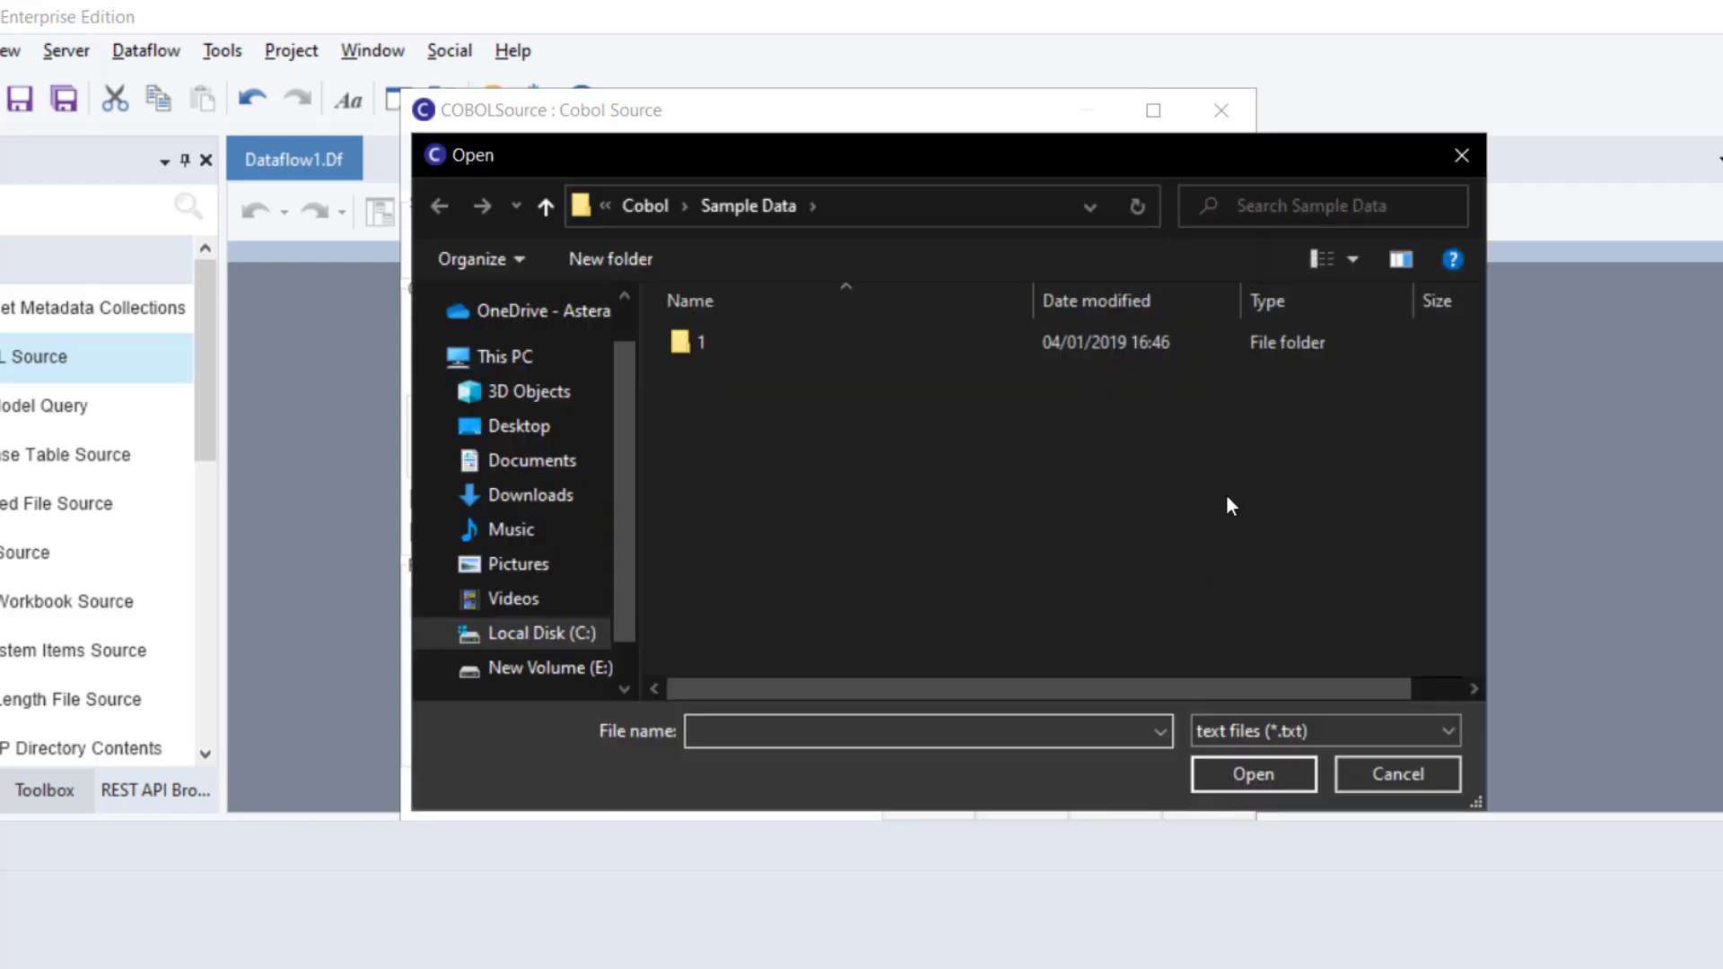
pyautogui.click(1281, 728)
pyautogui.click(1243, 780)
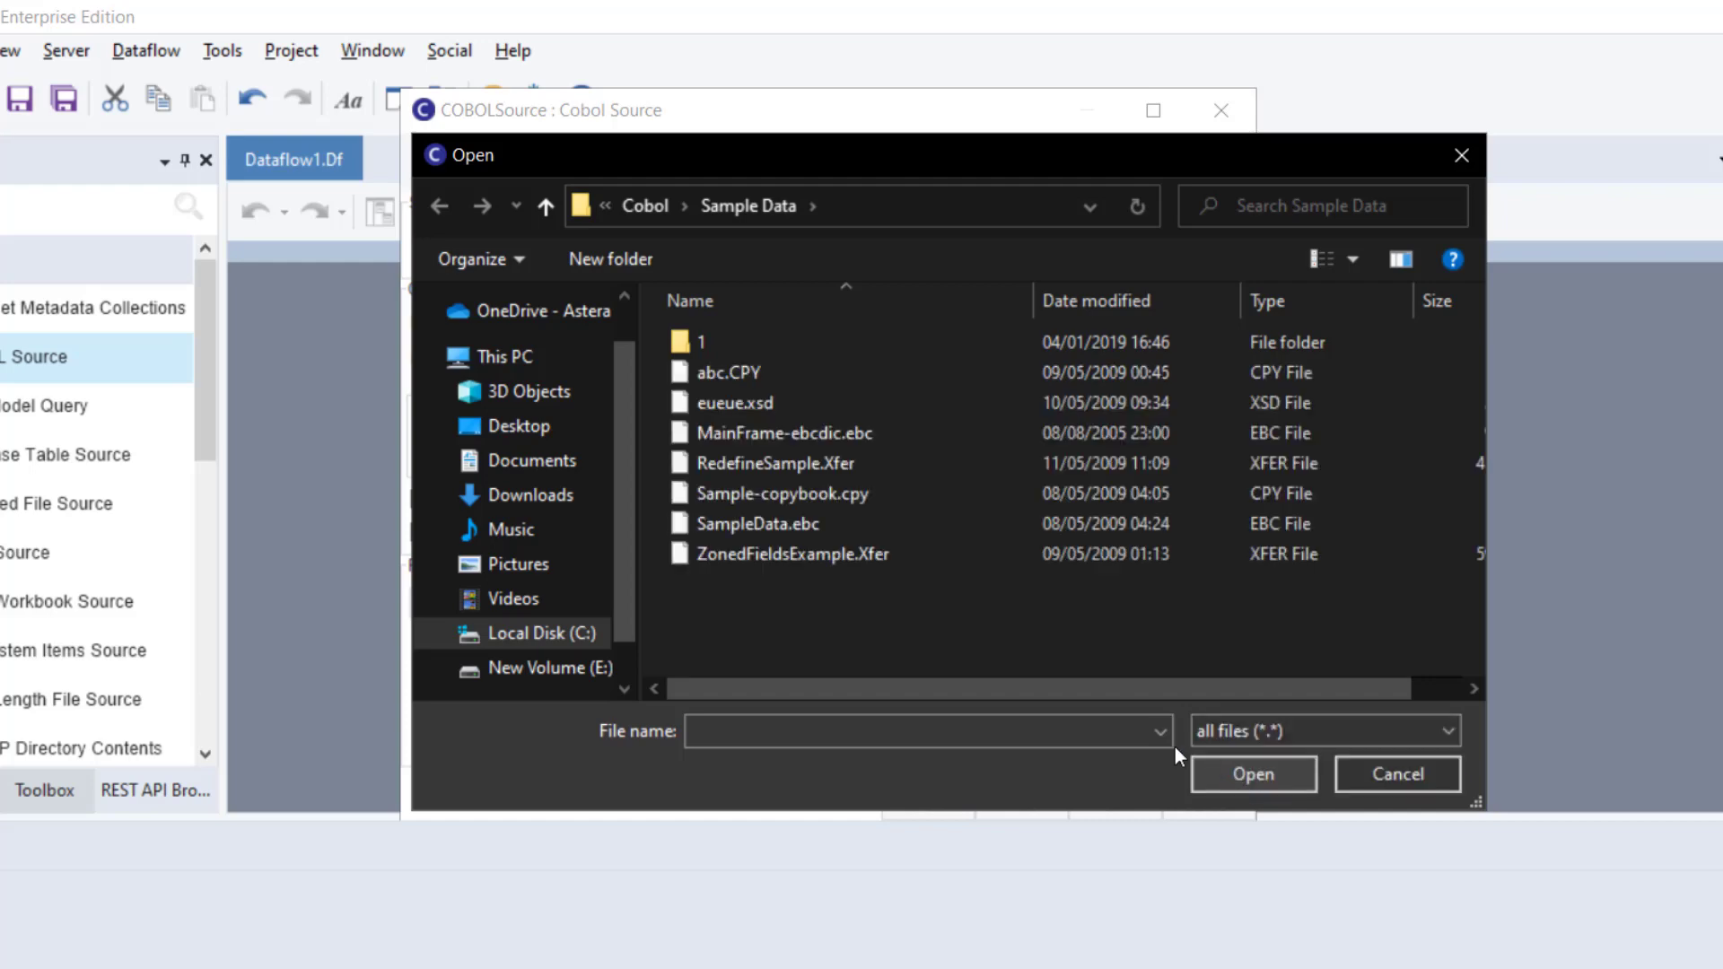
pyautogui.click(858, 433)
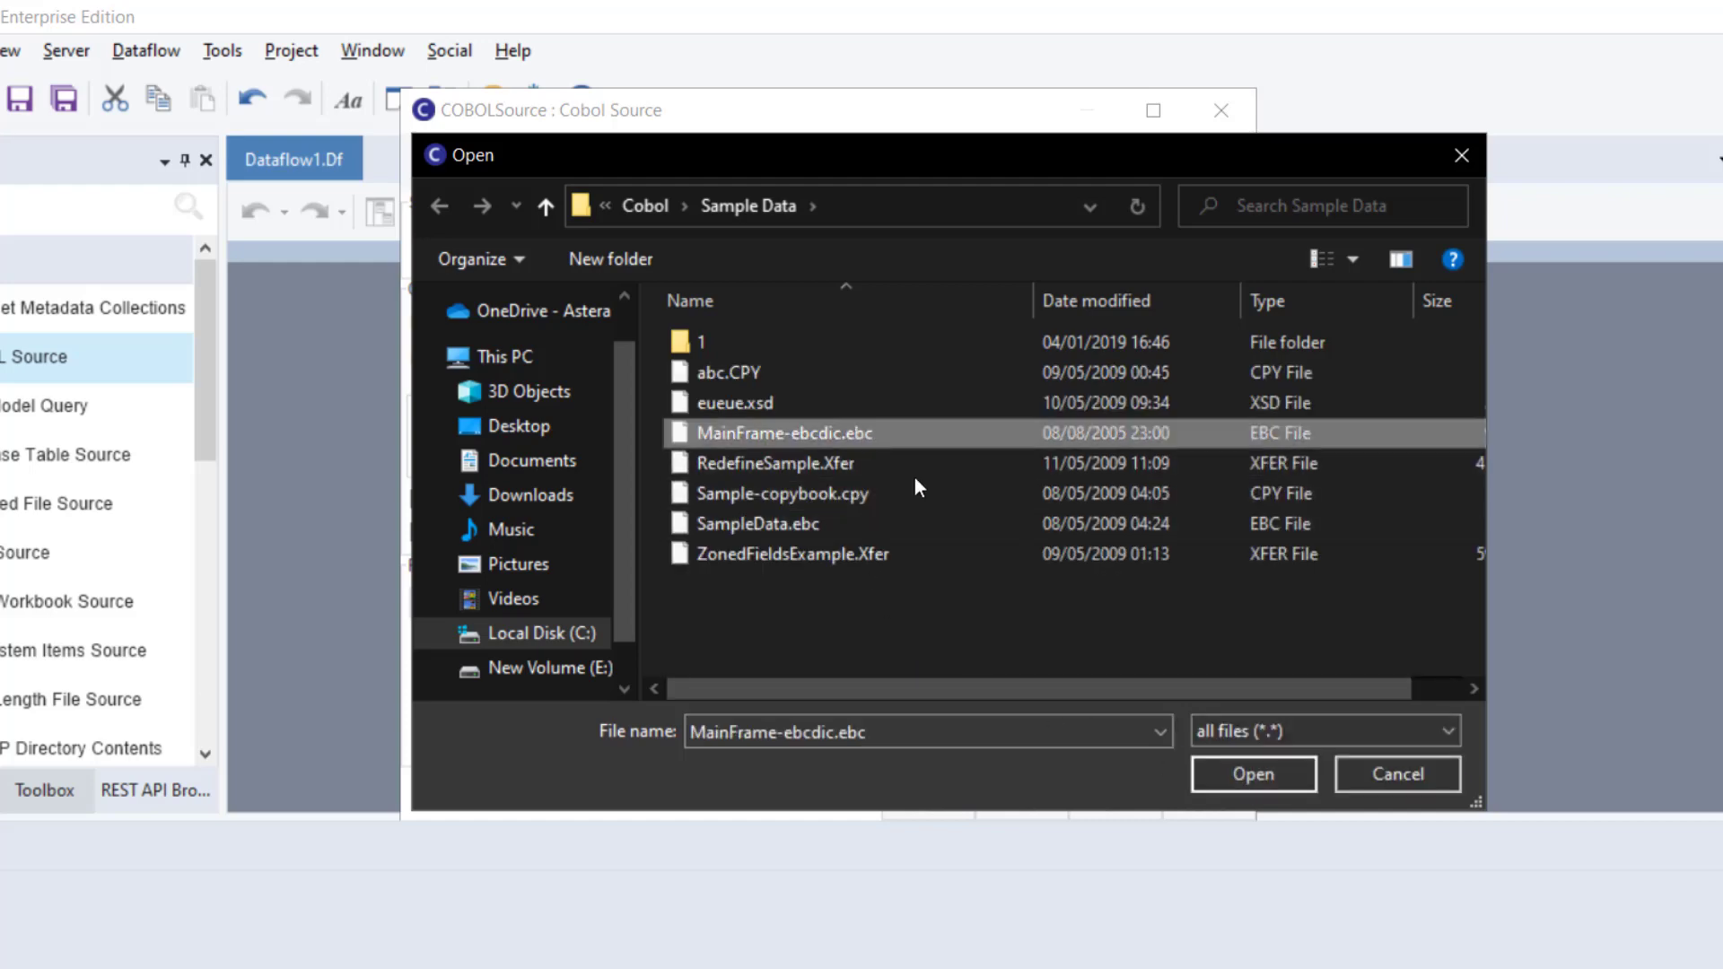
pyautogui.click(1240, 788)
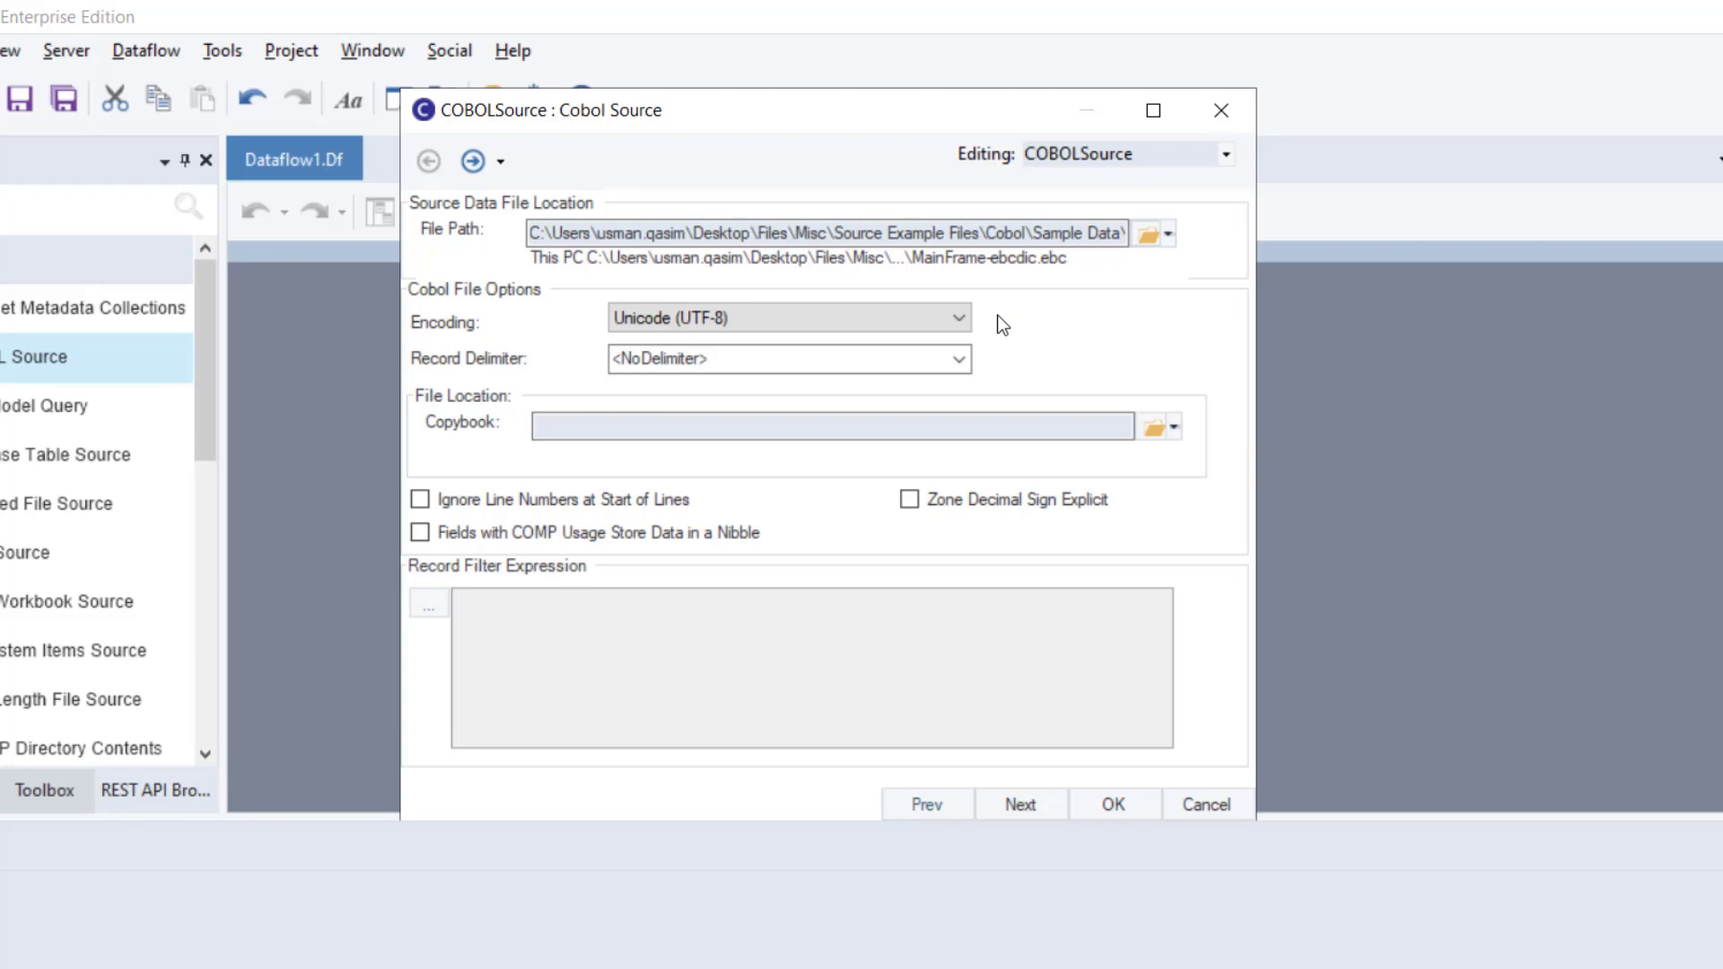
# - Set the COBOL file's encoding to IBM EBCDIC (US-Canada) and its record delimiter to <NoDelimiter>
pyautogui.click(958, 319)
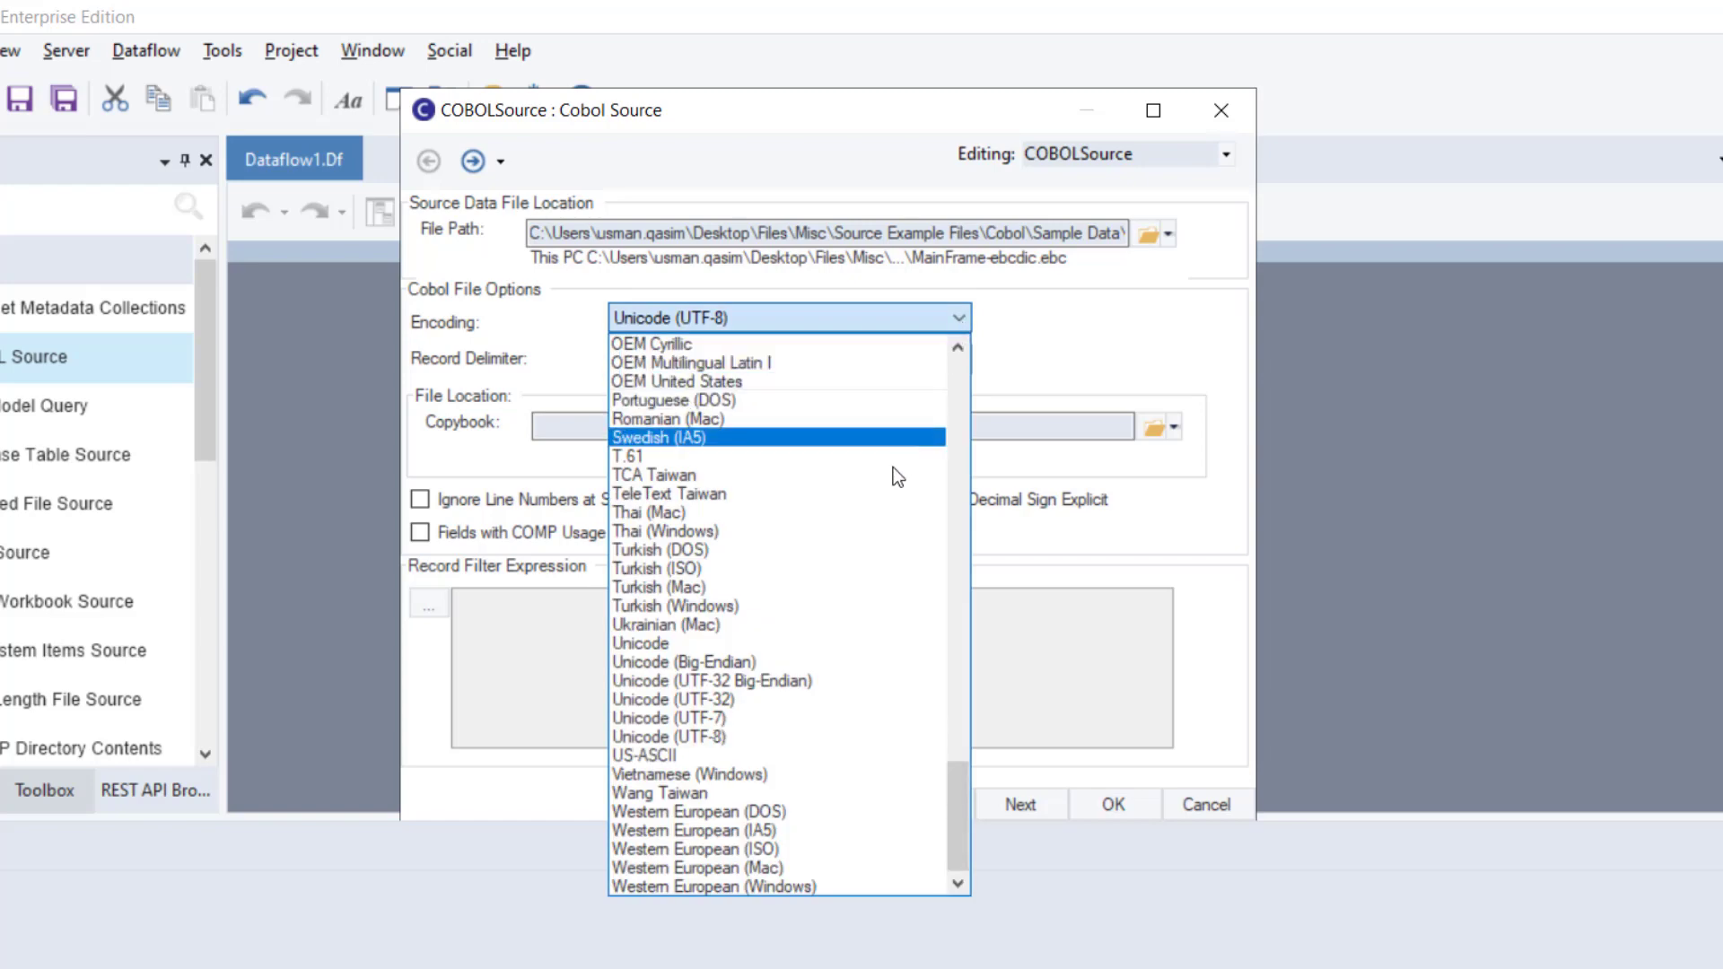
pyautogui.scroll(9, 898, 476)
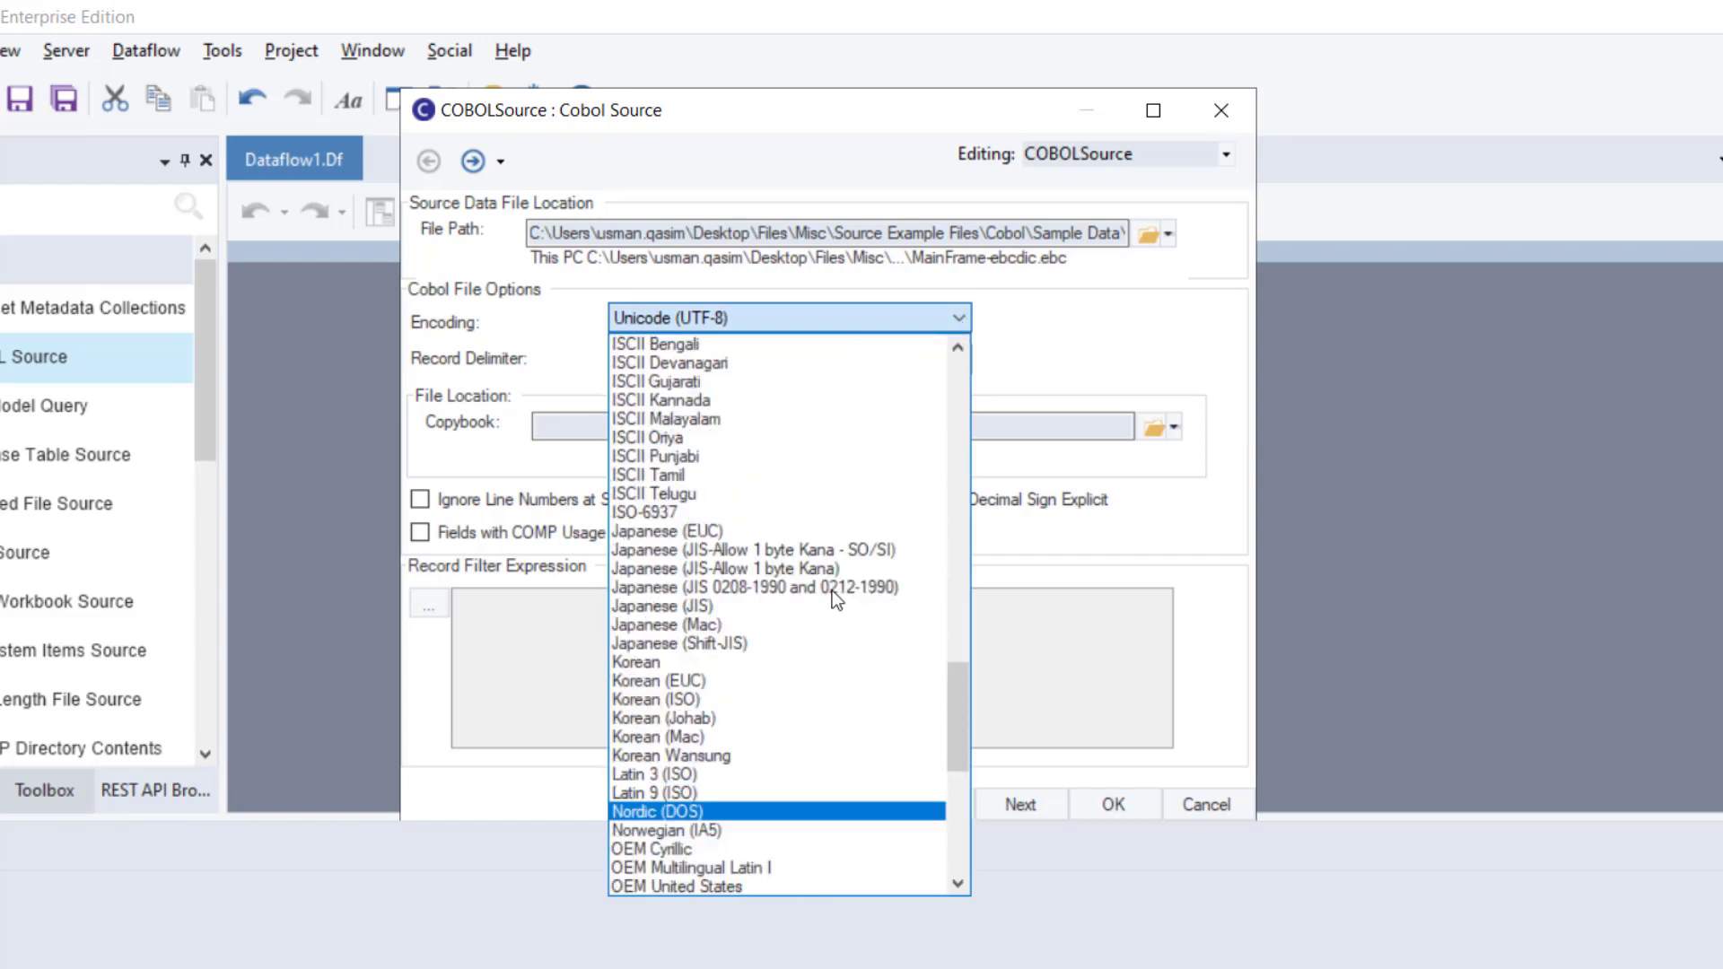
pyautogui.scroll(6, 833, 591)
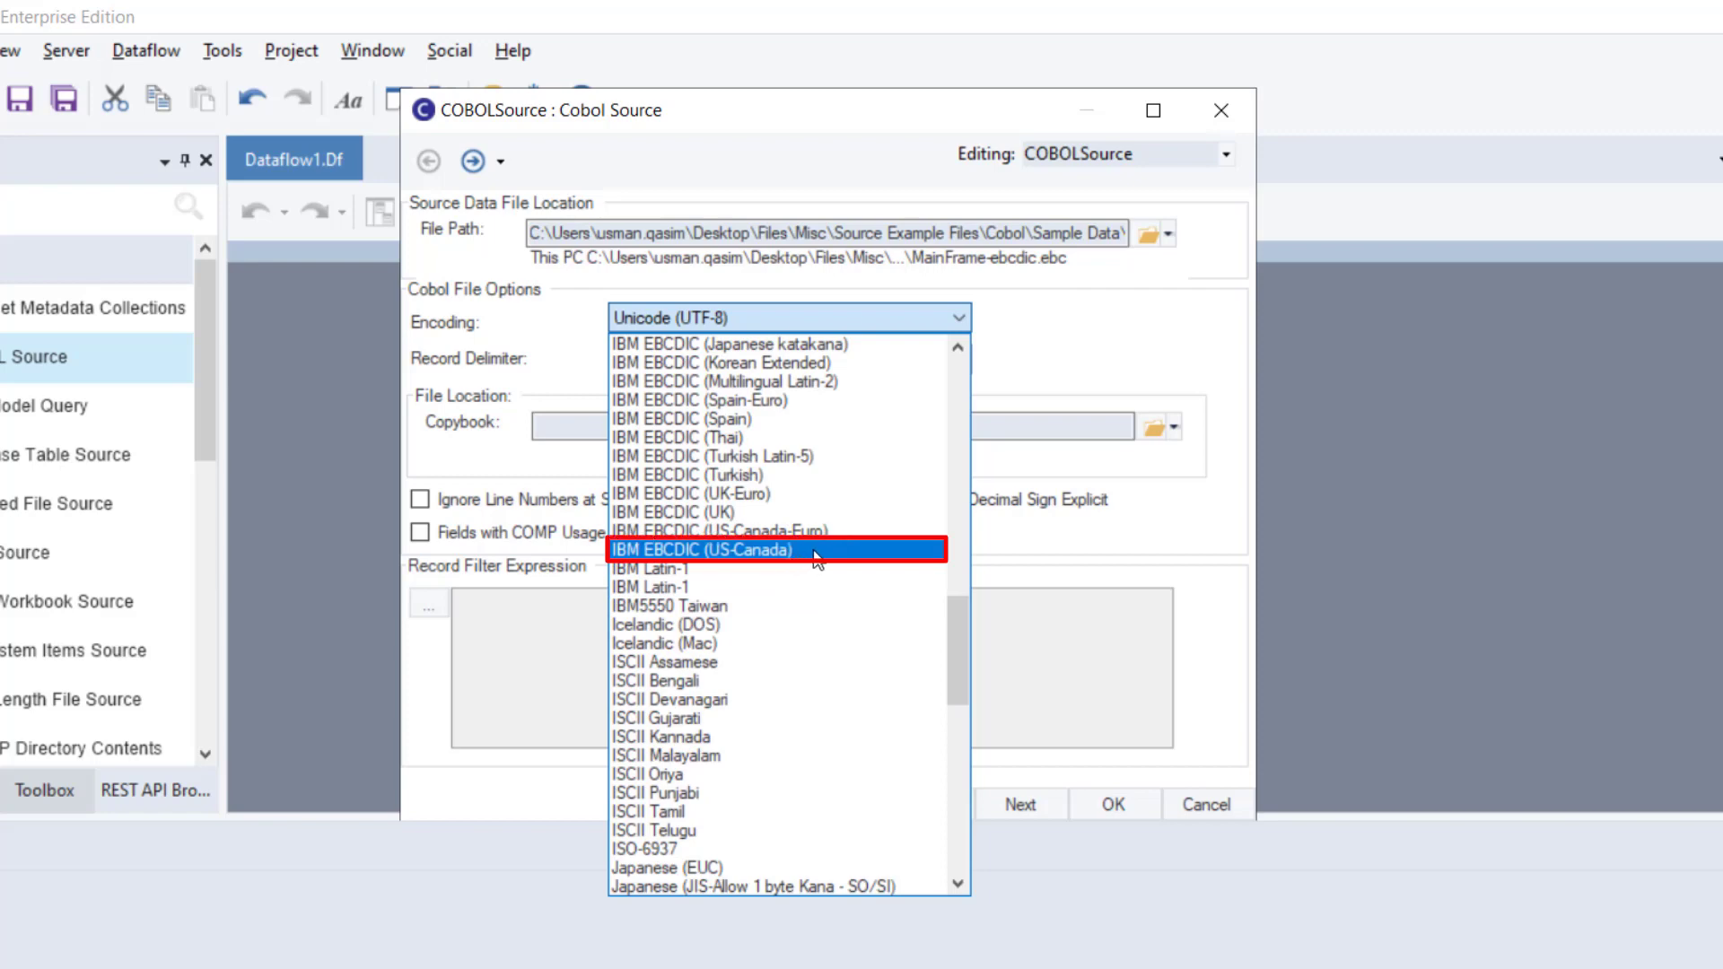
pyautogui.click(814, 553)
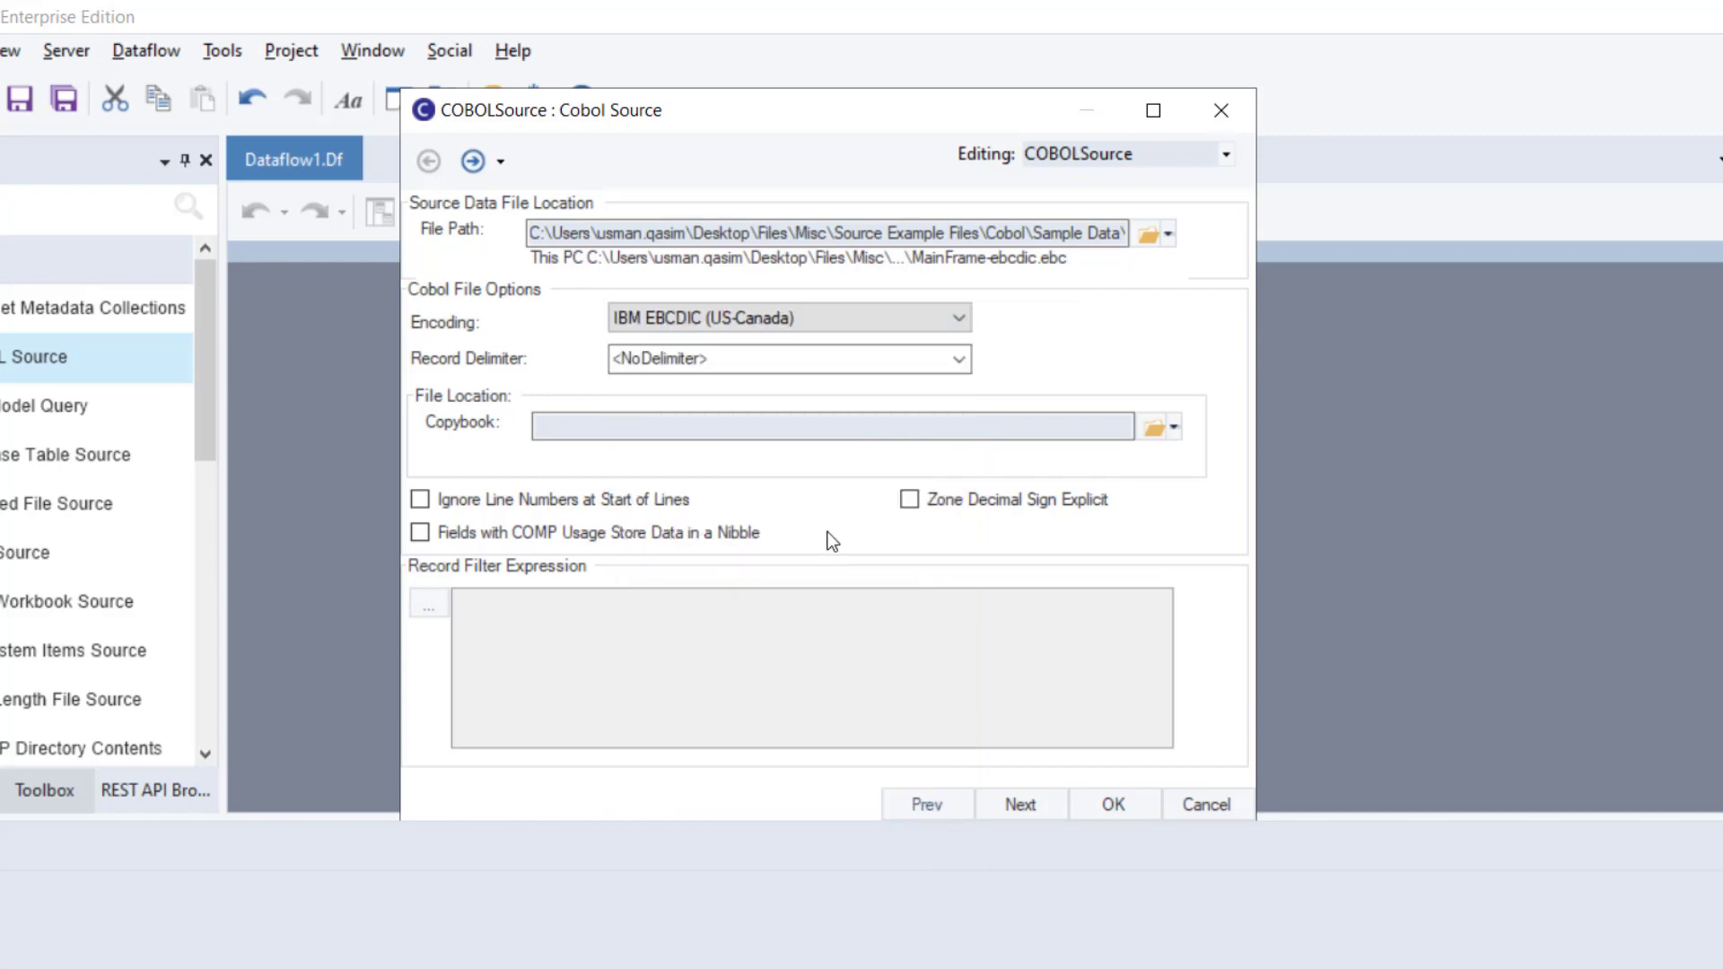
pyautogui.click(962, 360)
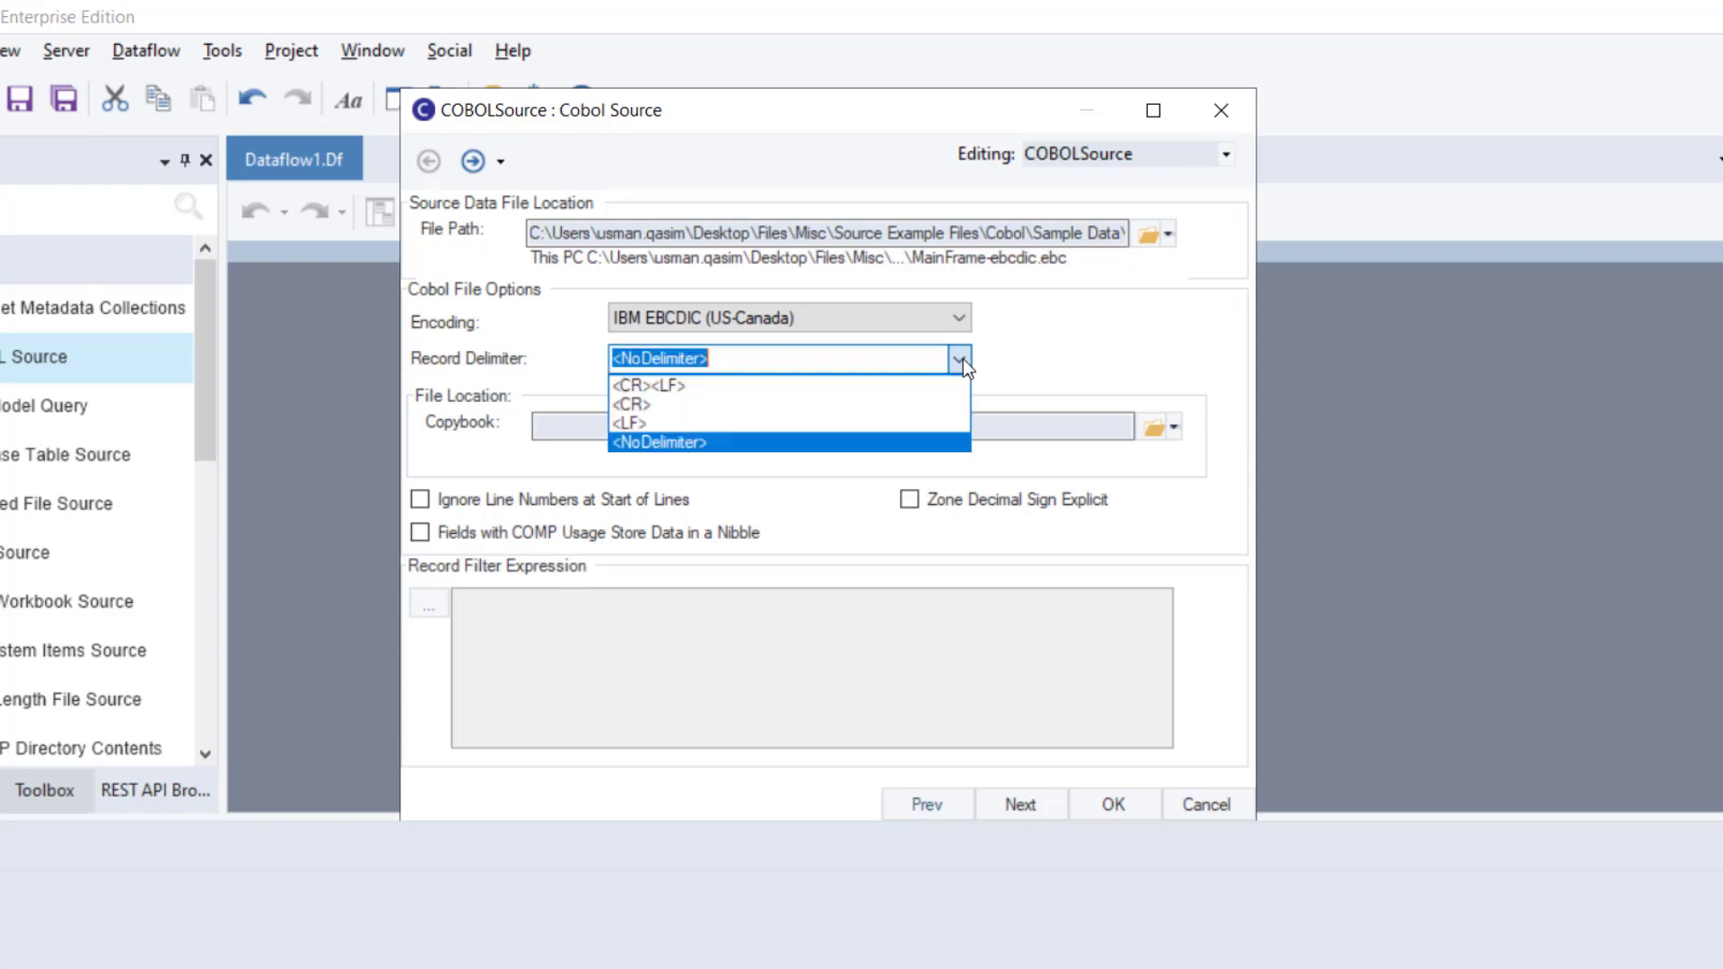
pyautogui.click(880, 445)
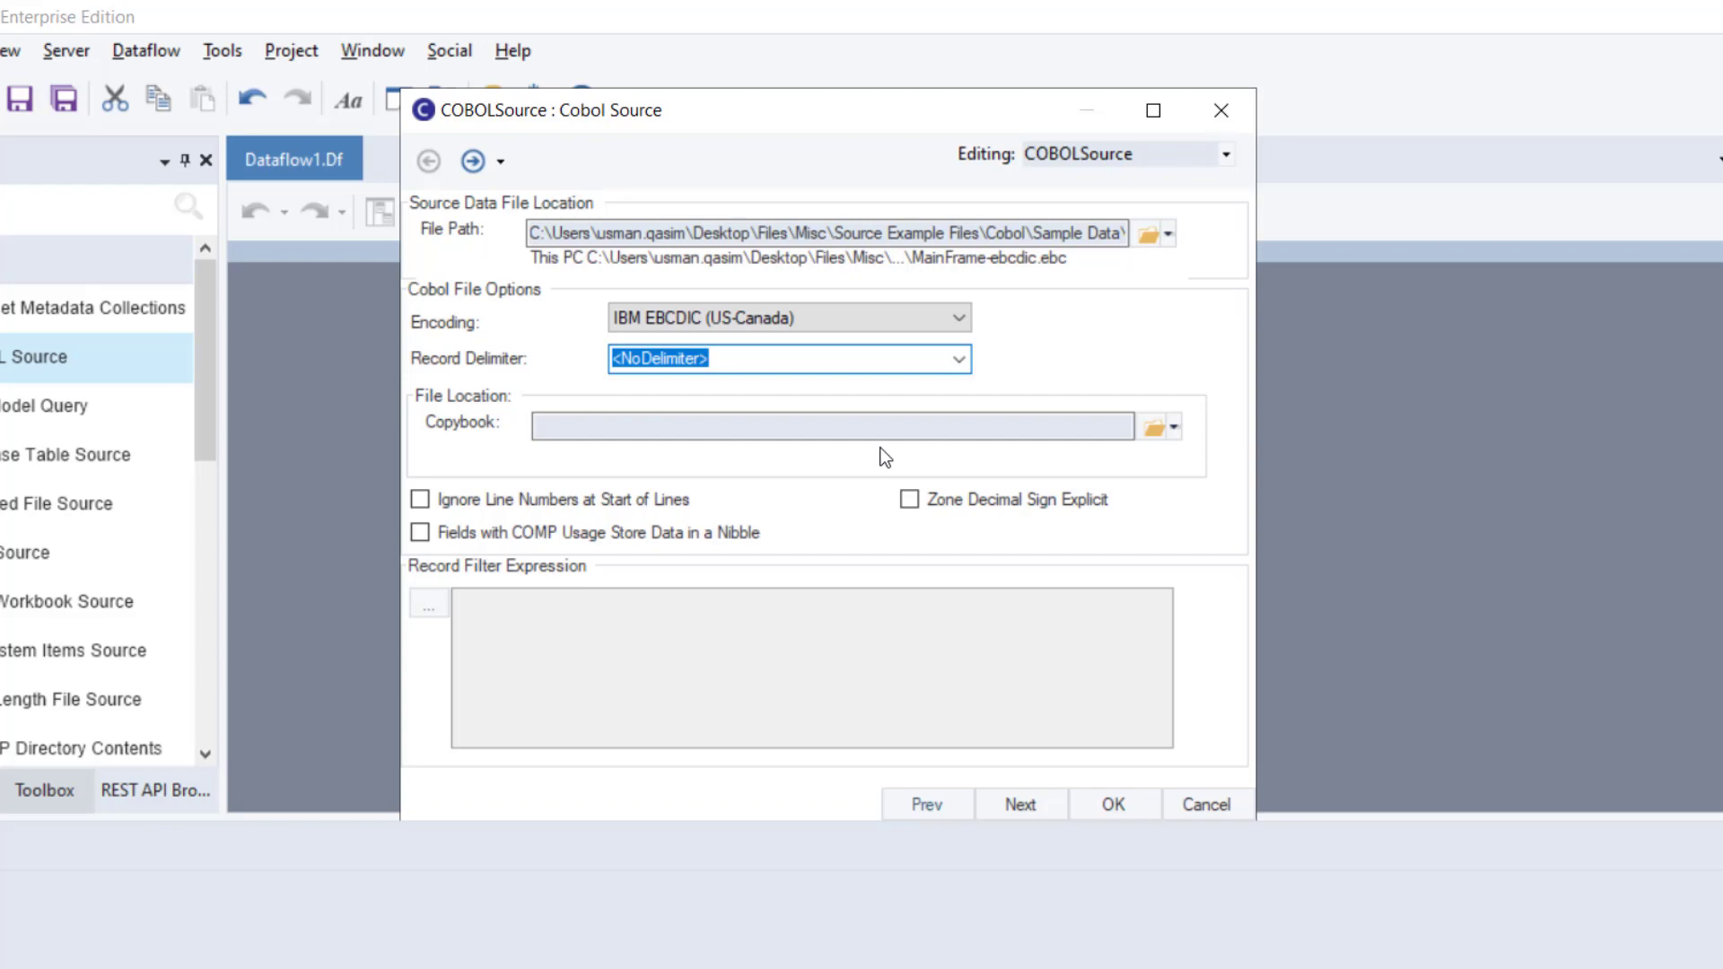
# - Choose PW2.CopyBook from the PW2 folder as the COBOL source's copybook file
pyautogui.click(1154, 430)
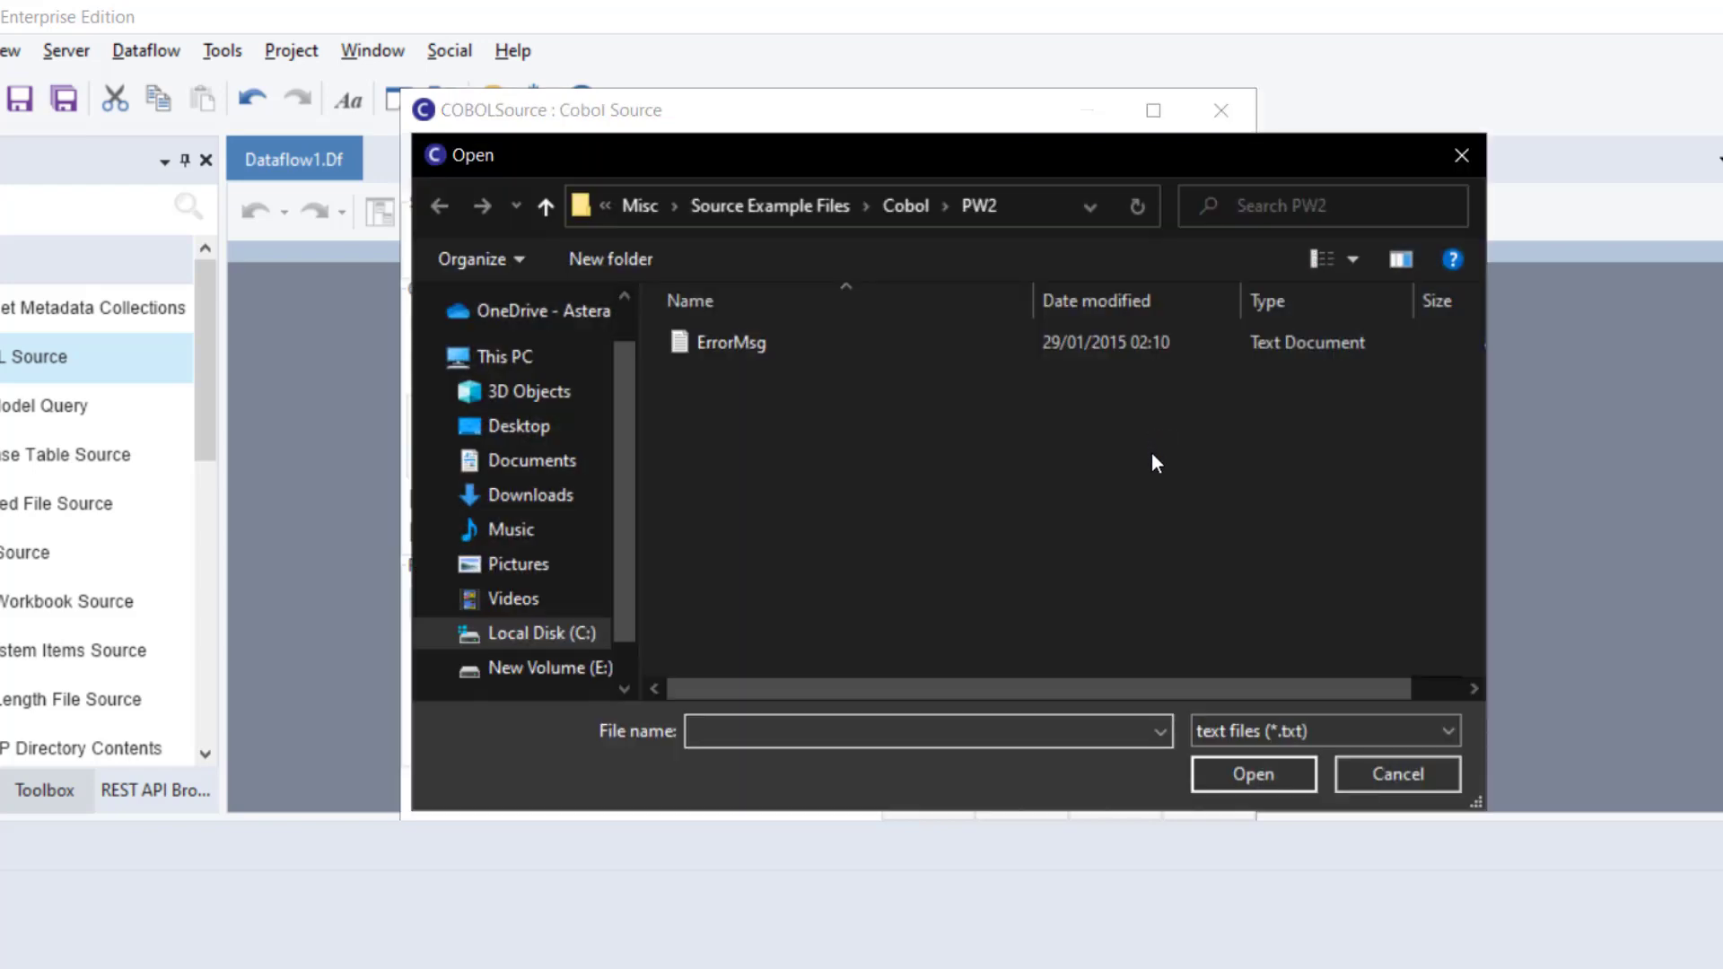
pyautogui.click(1216, 718)
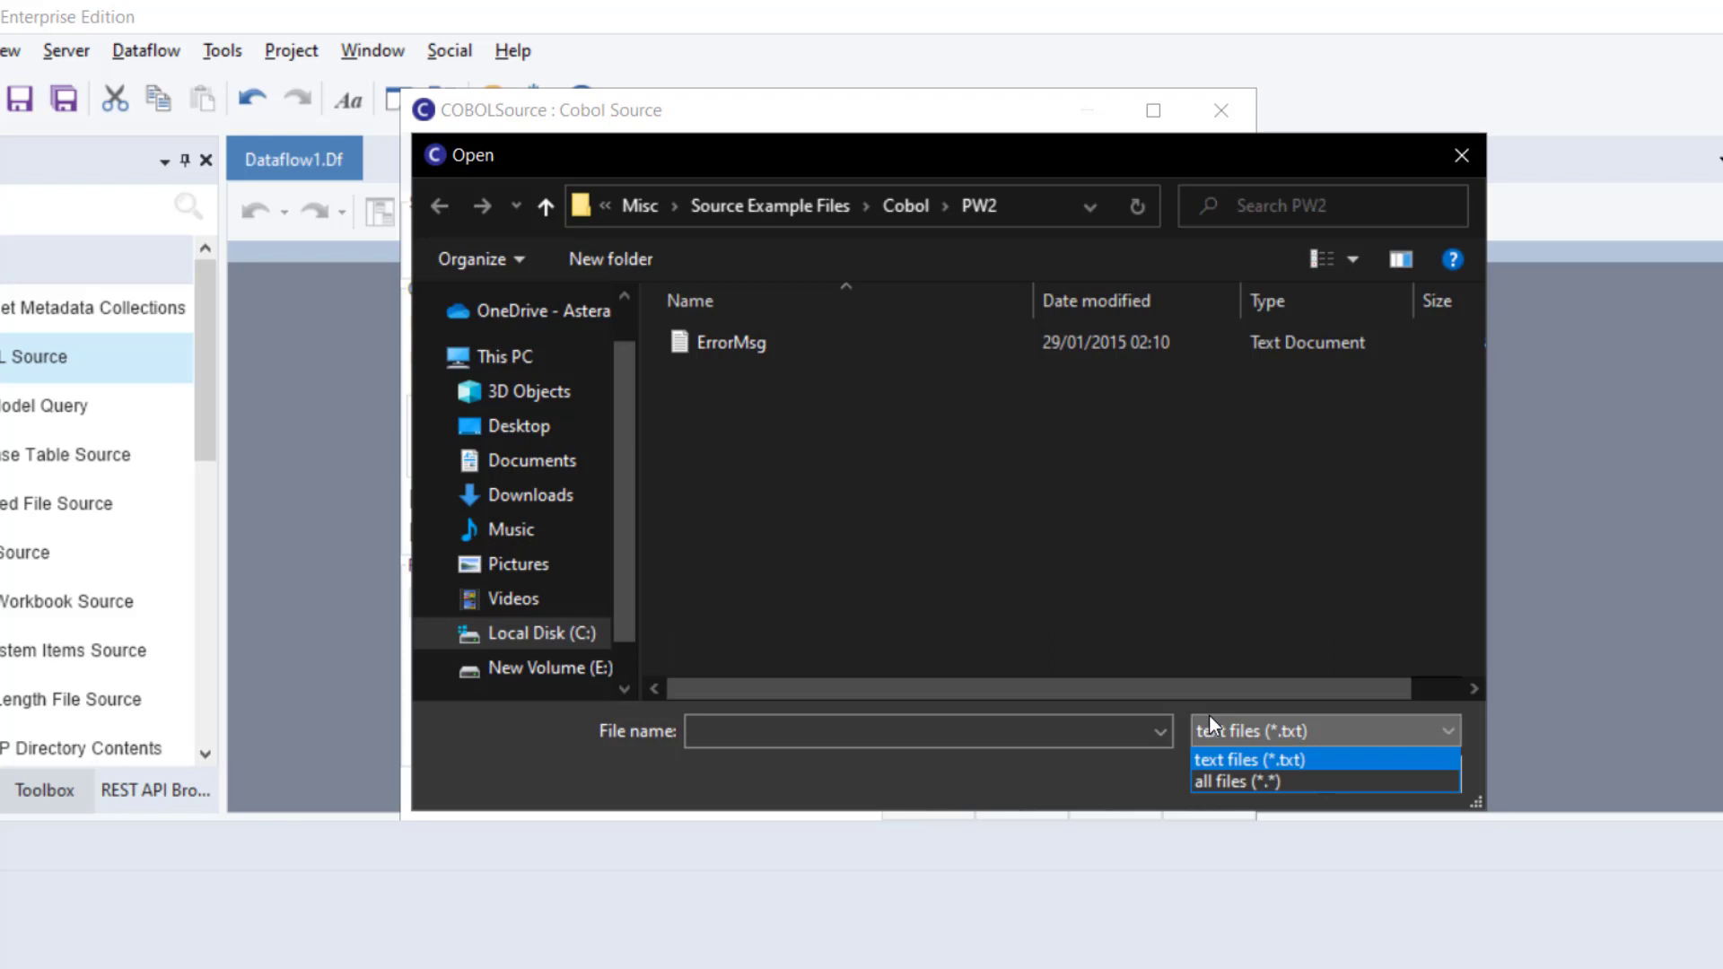
pyautogui.click(1216, 782)
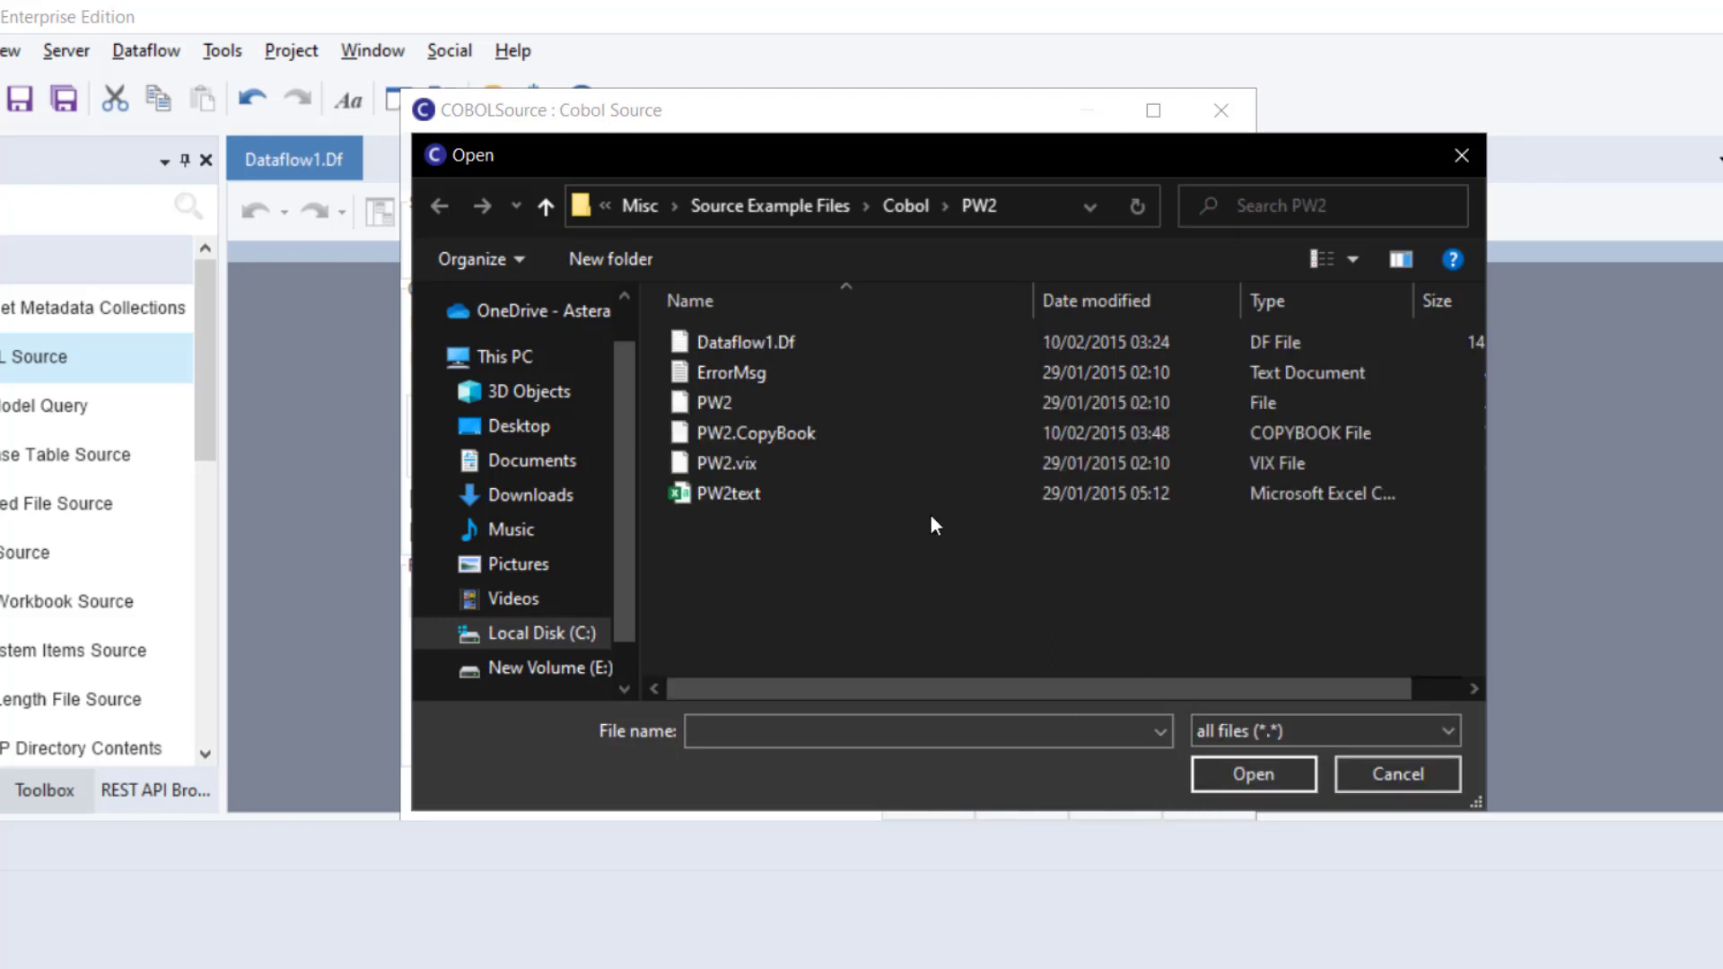
pyautogui.click(912, 433)
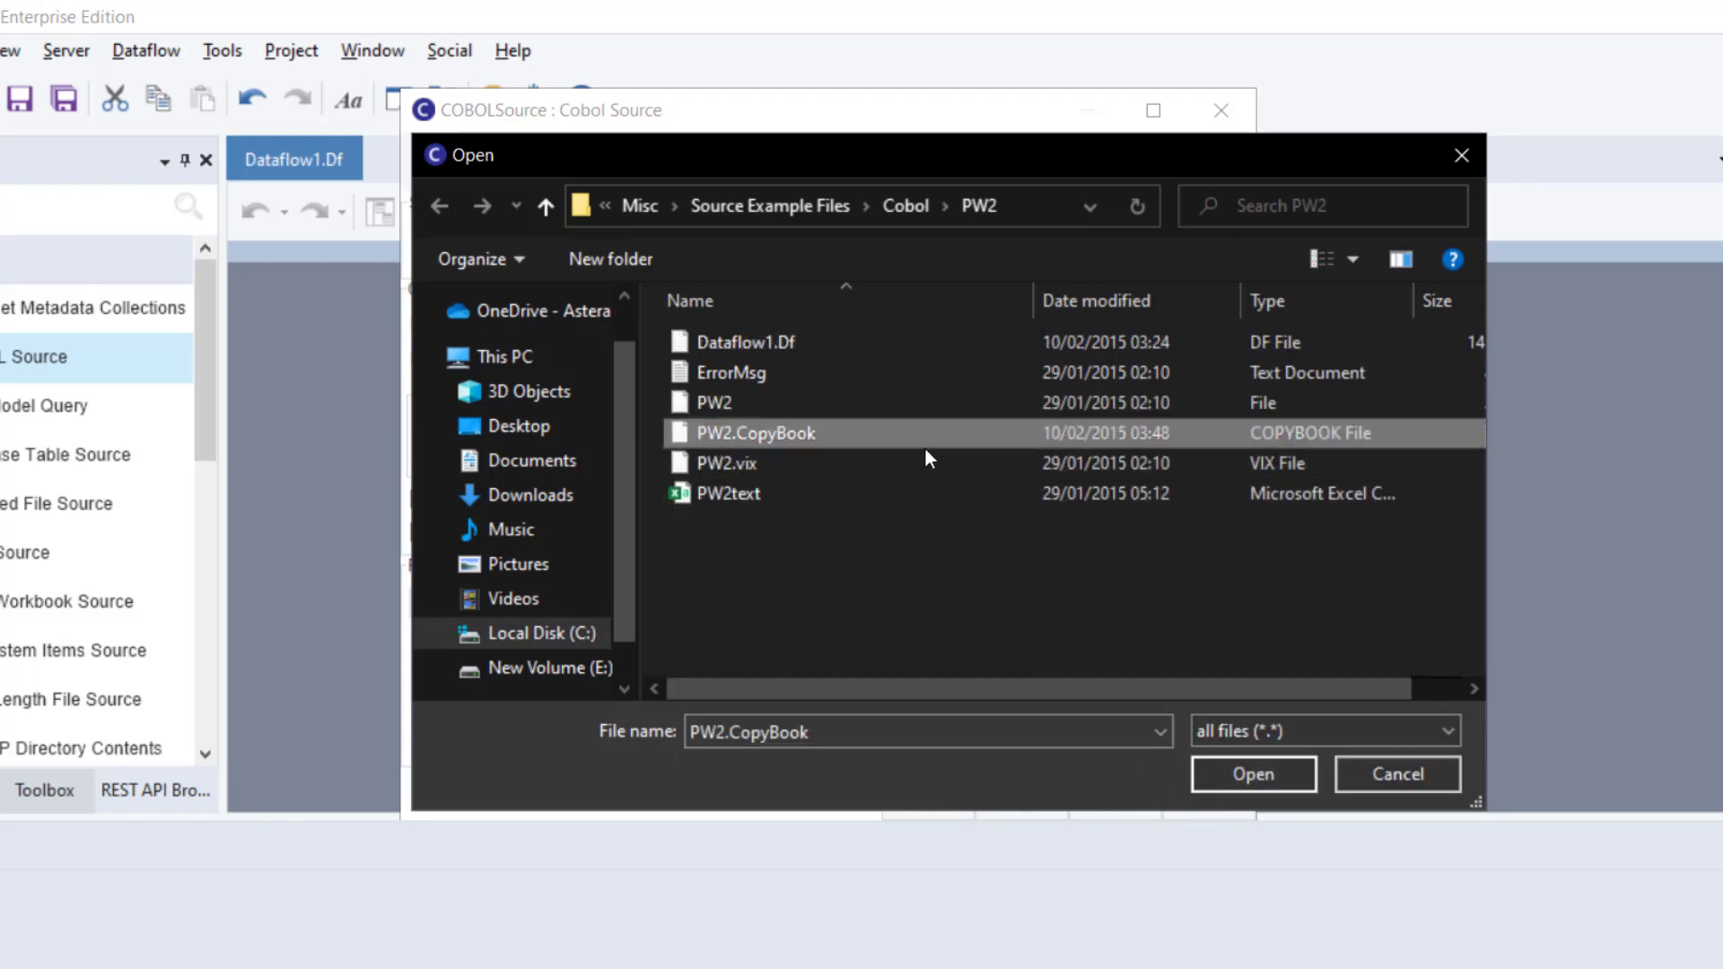
pyautogui.click(1223, 783)
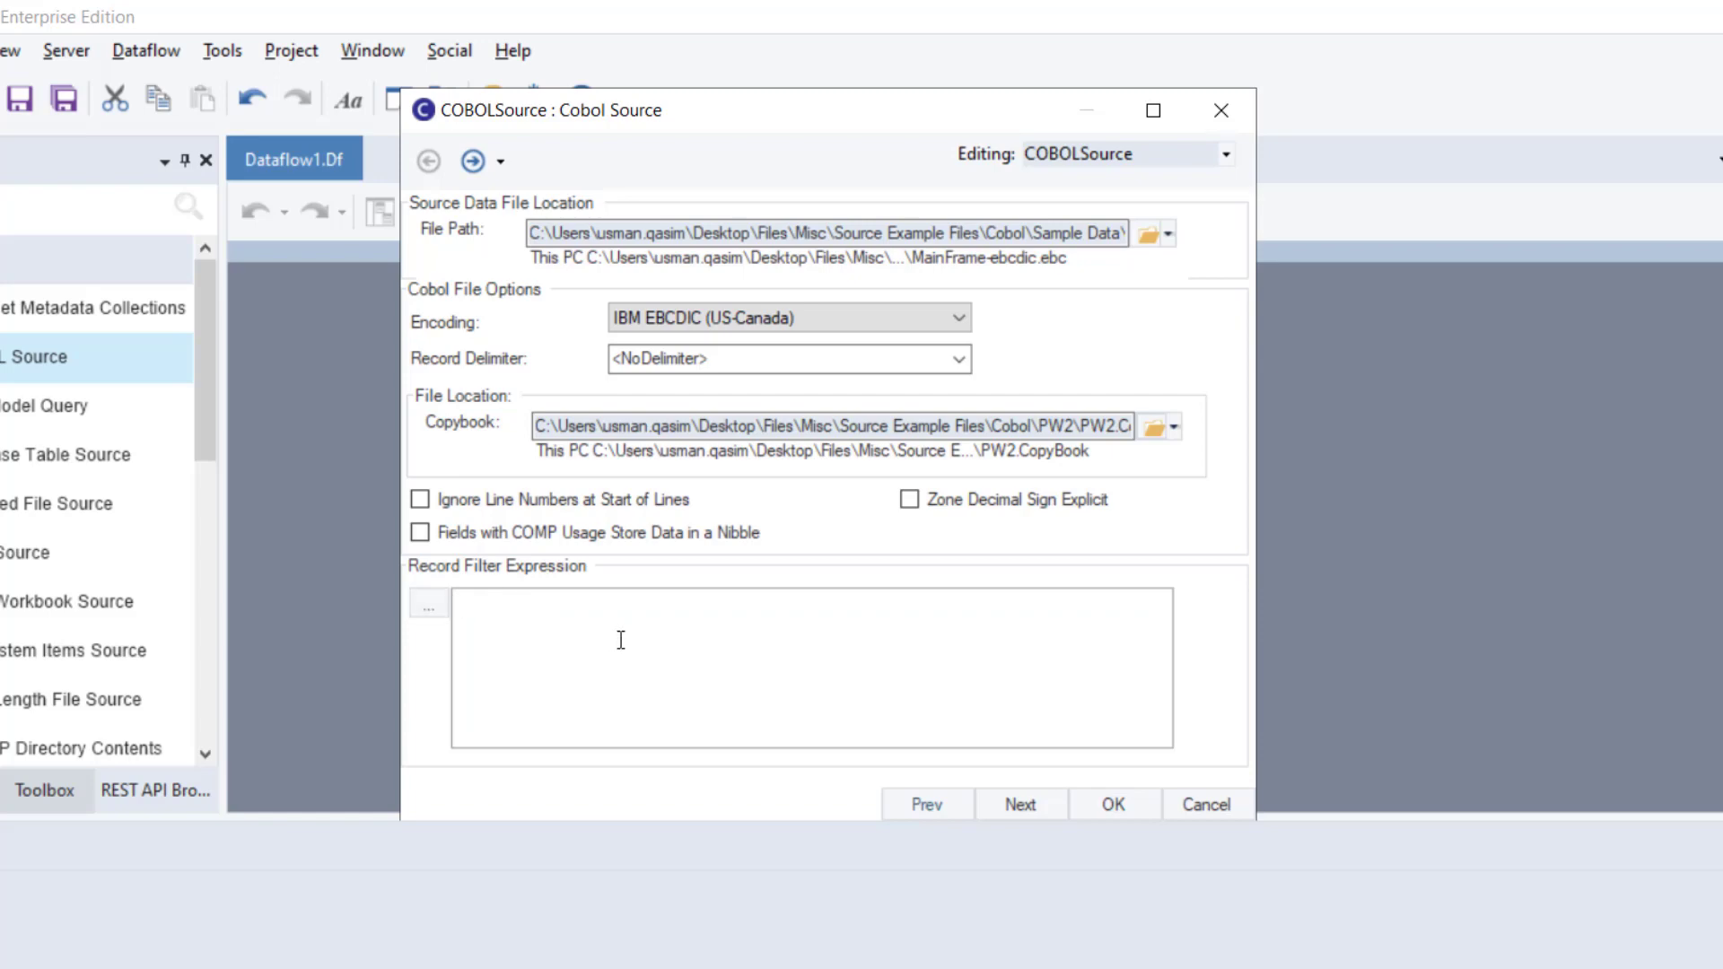
# - Expand the source layout tree and examine the definitions of the PW2_CTY1_GRS and PW2_SUFFIX fields
pyautogui.click(1020, 803)
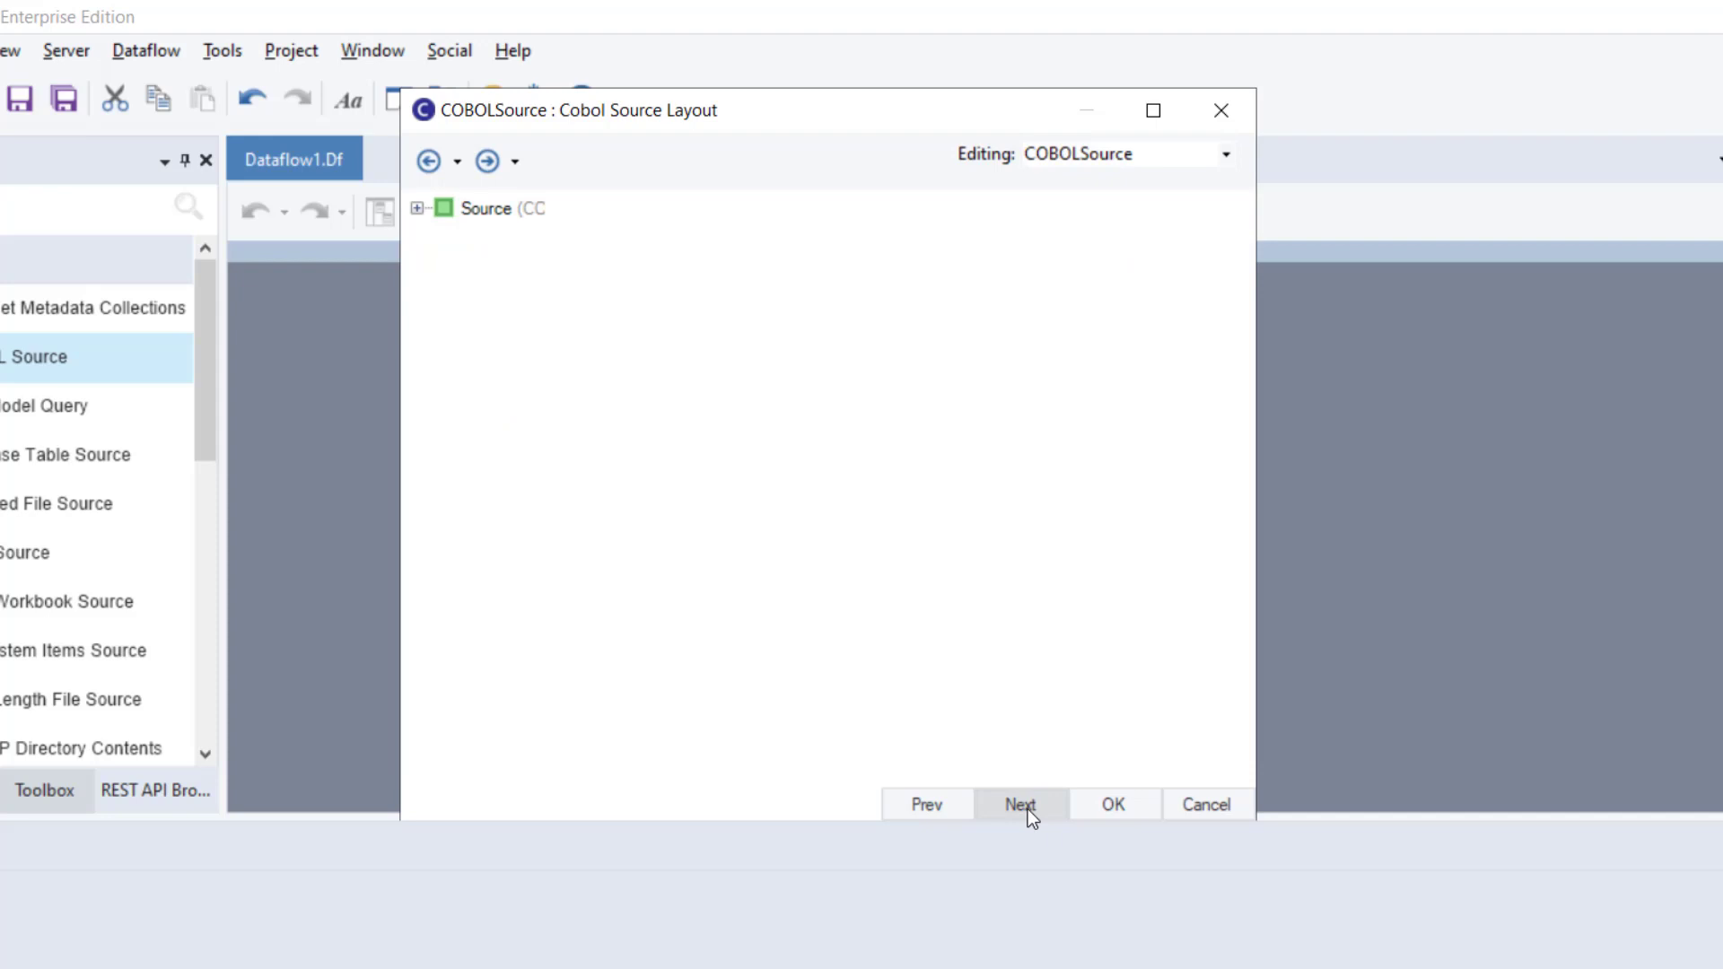
pyautogui.click(418, 208)
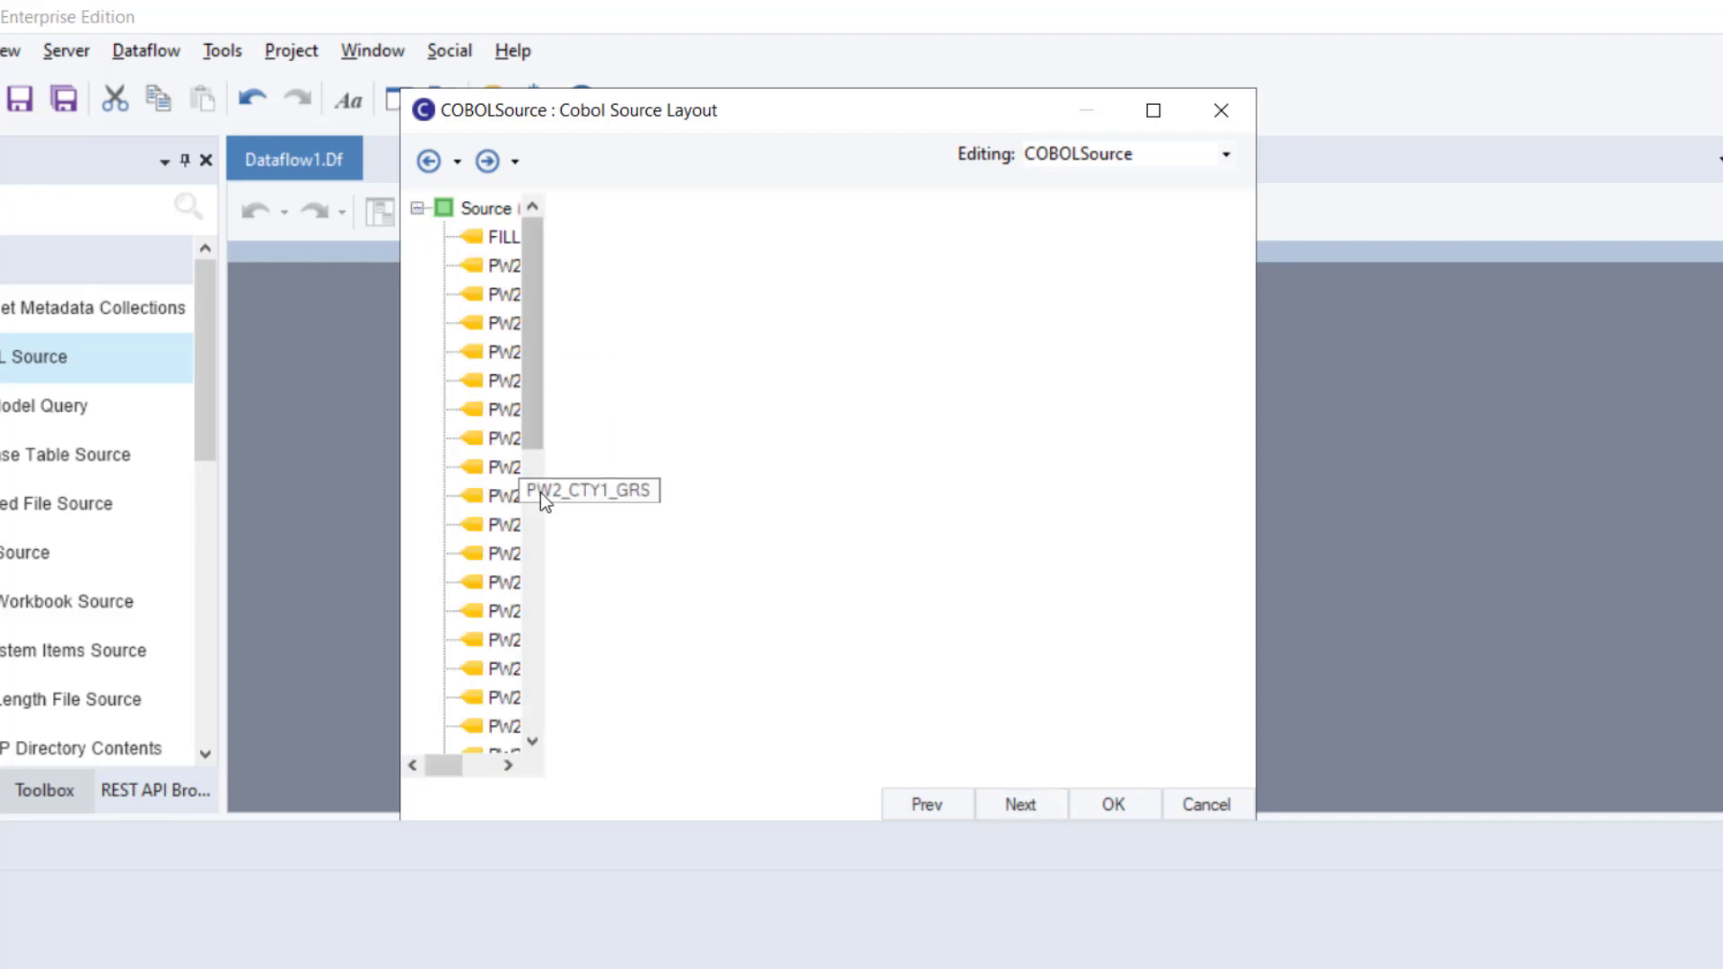
pyautogui.moveTo(542, 494); pyautogui.dragTo(589, 495)
pyautogui.click(542, 467)
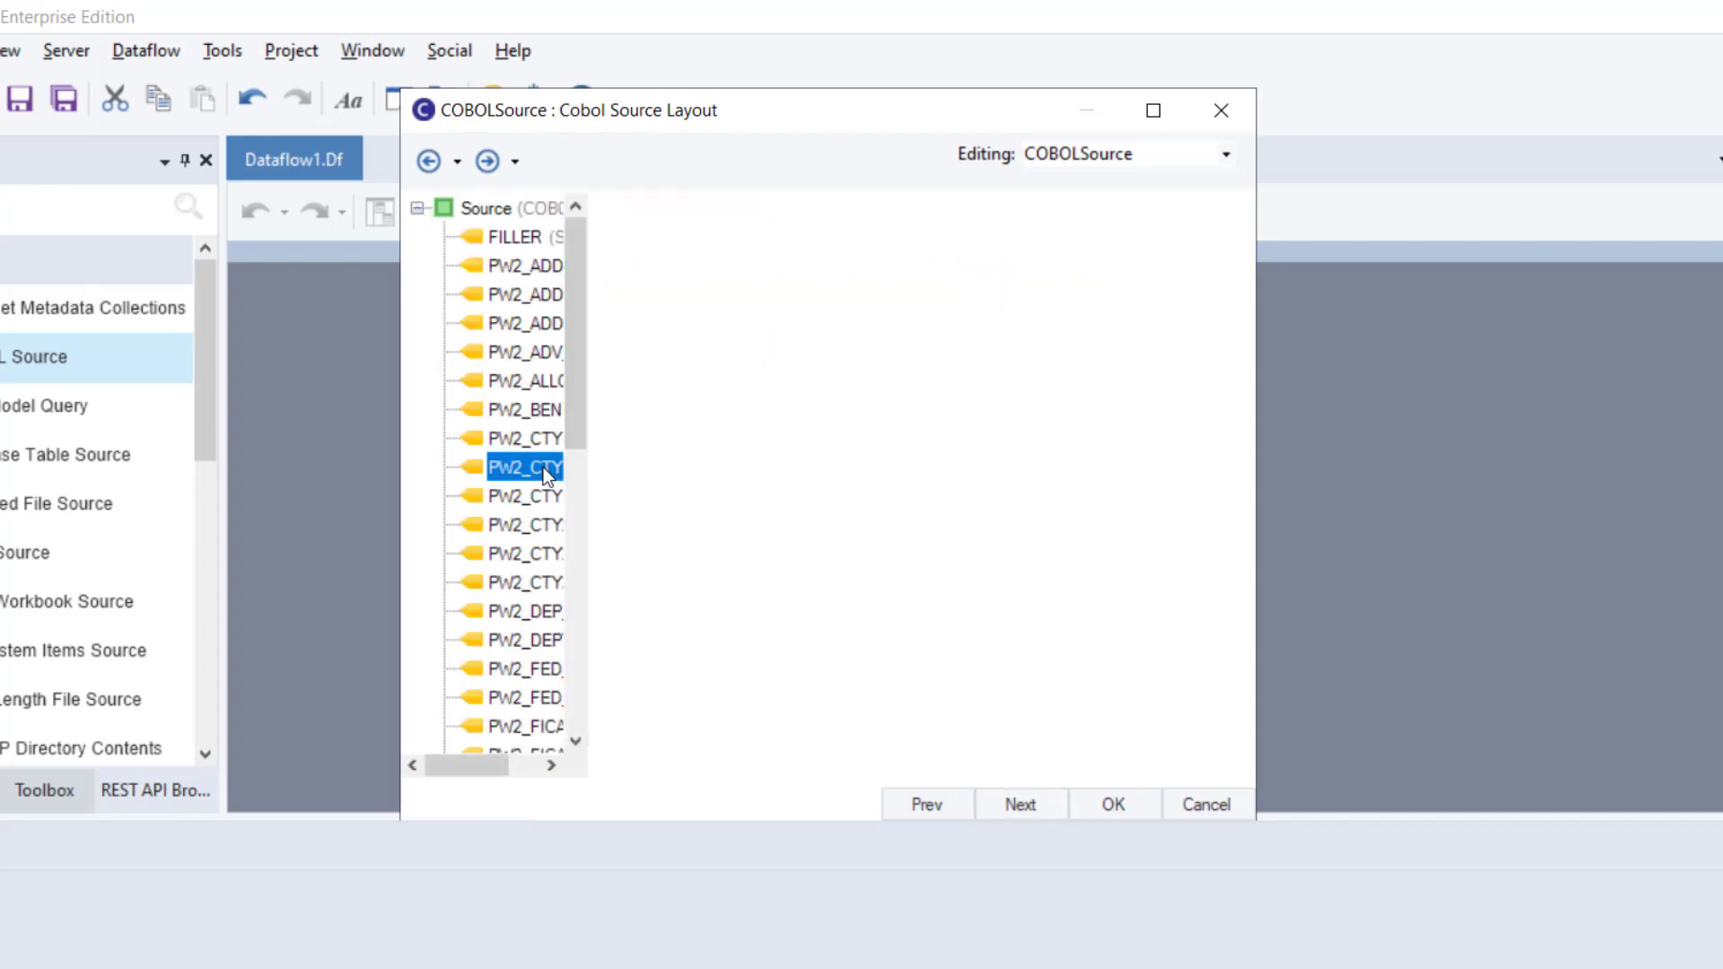
pyautogui.scroll(-2, 506, 603)
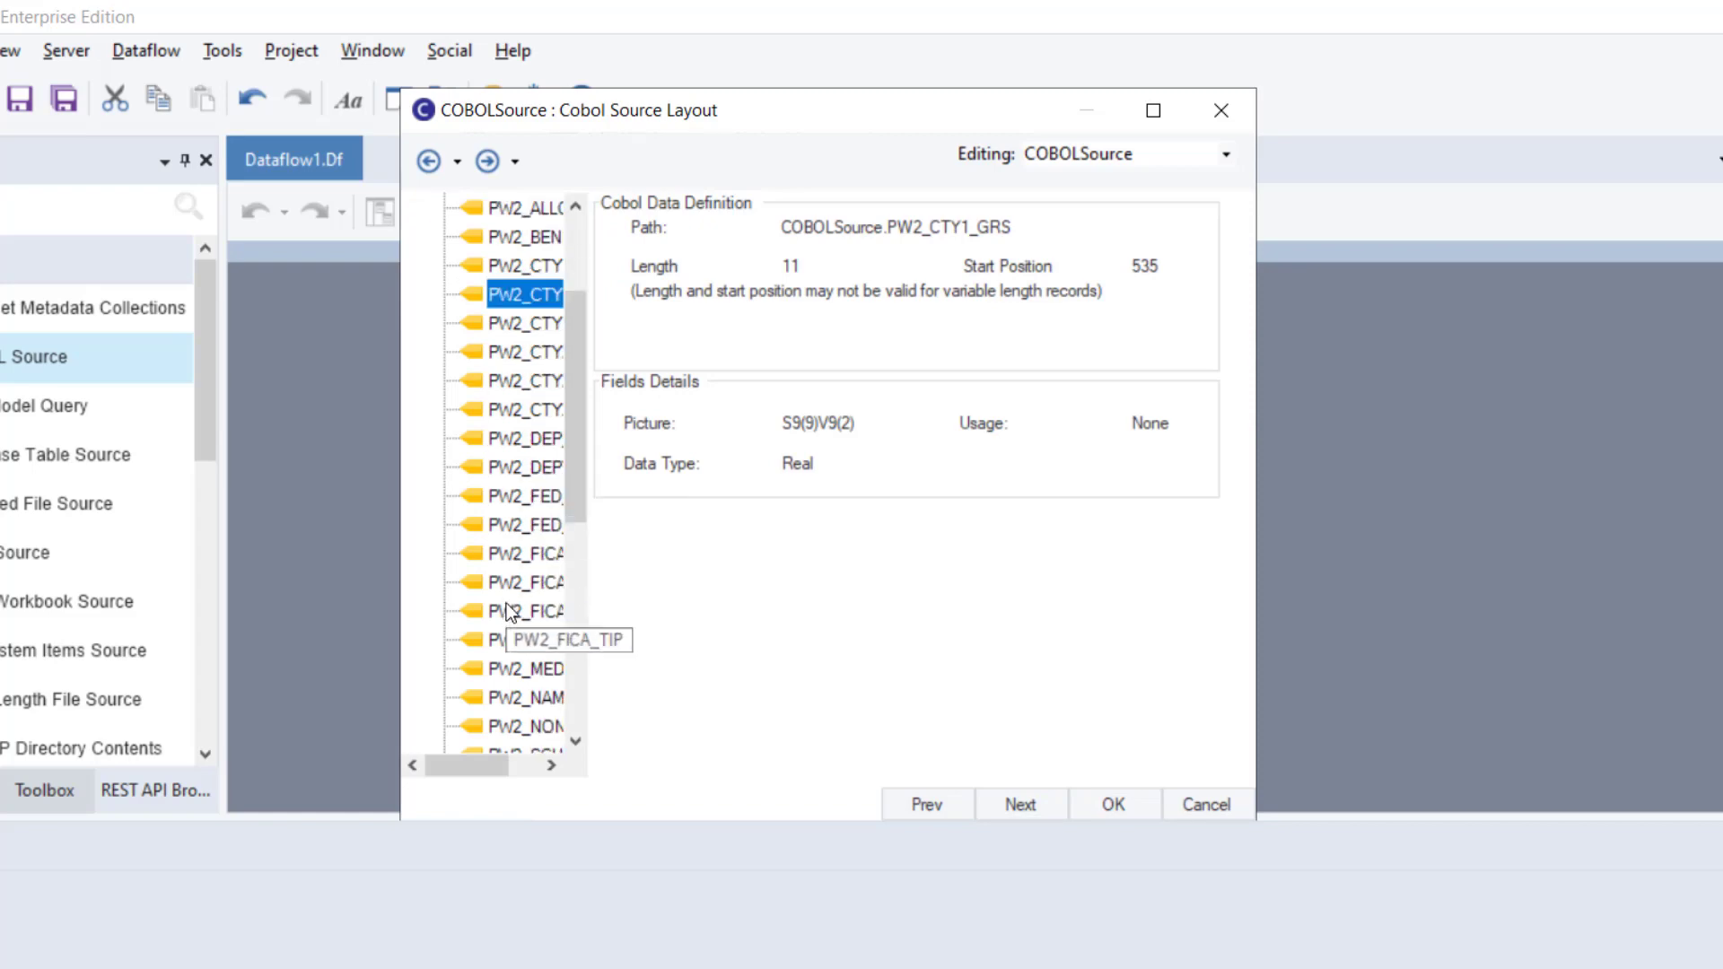
pyautogui.scroll(-3, 507, 601)
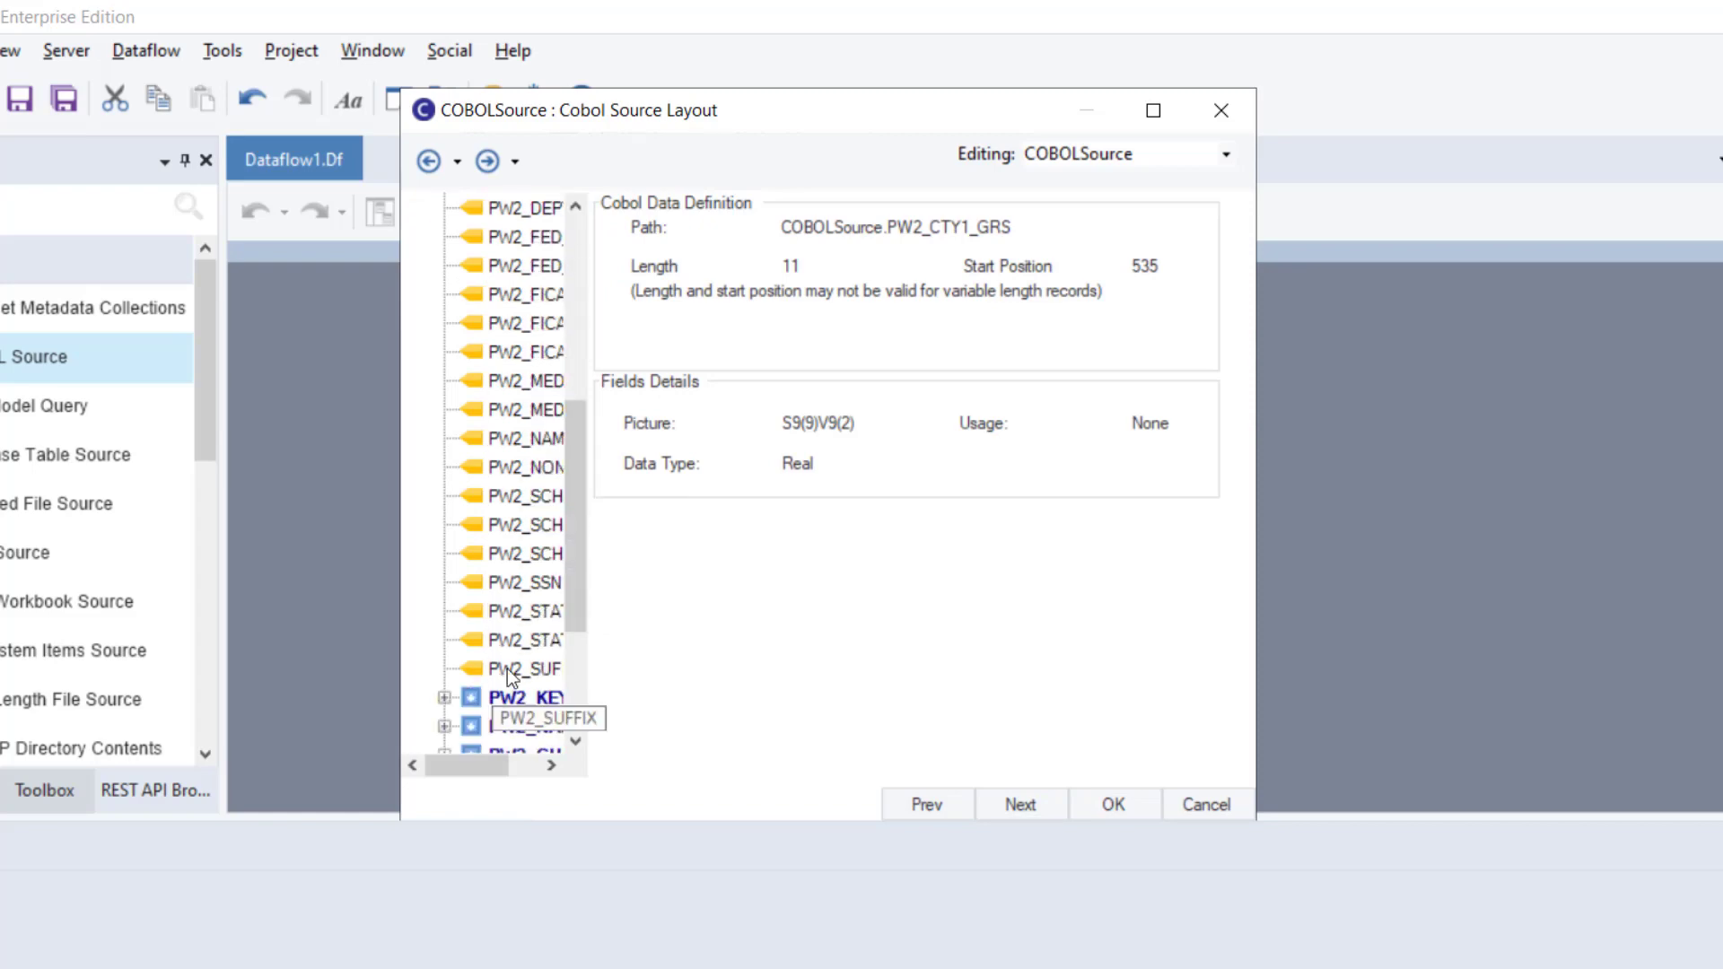
pyautogui.click(507, 670)
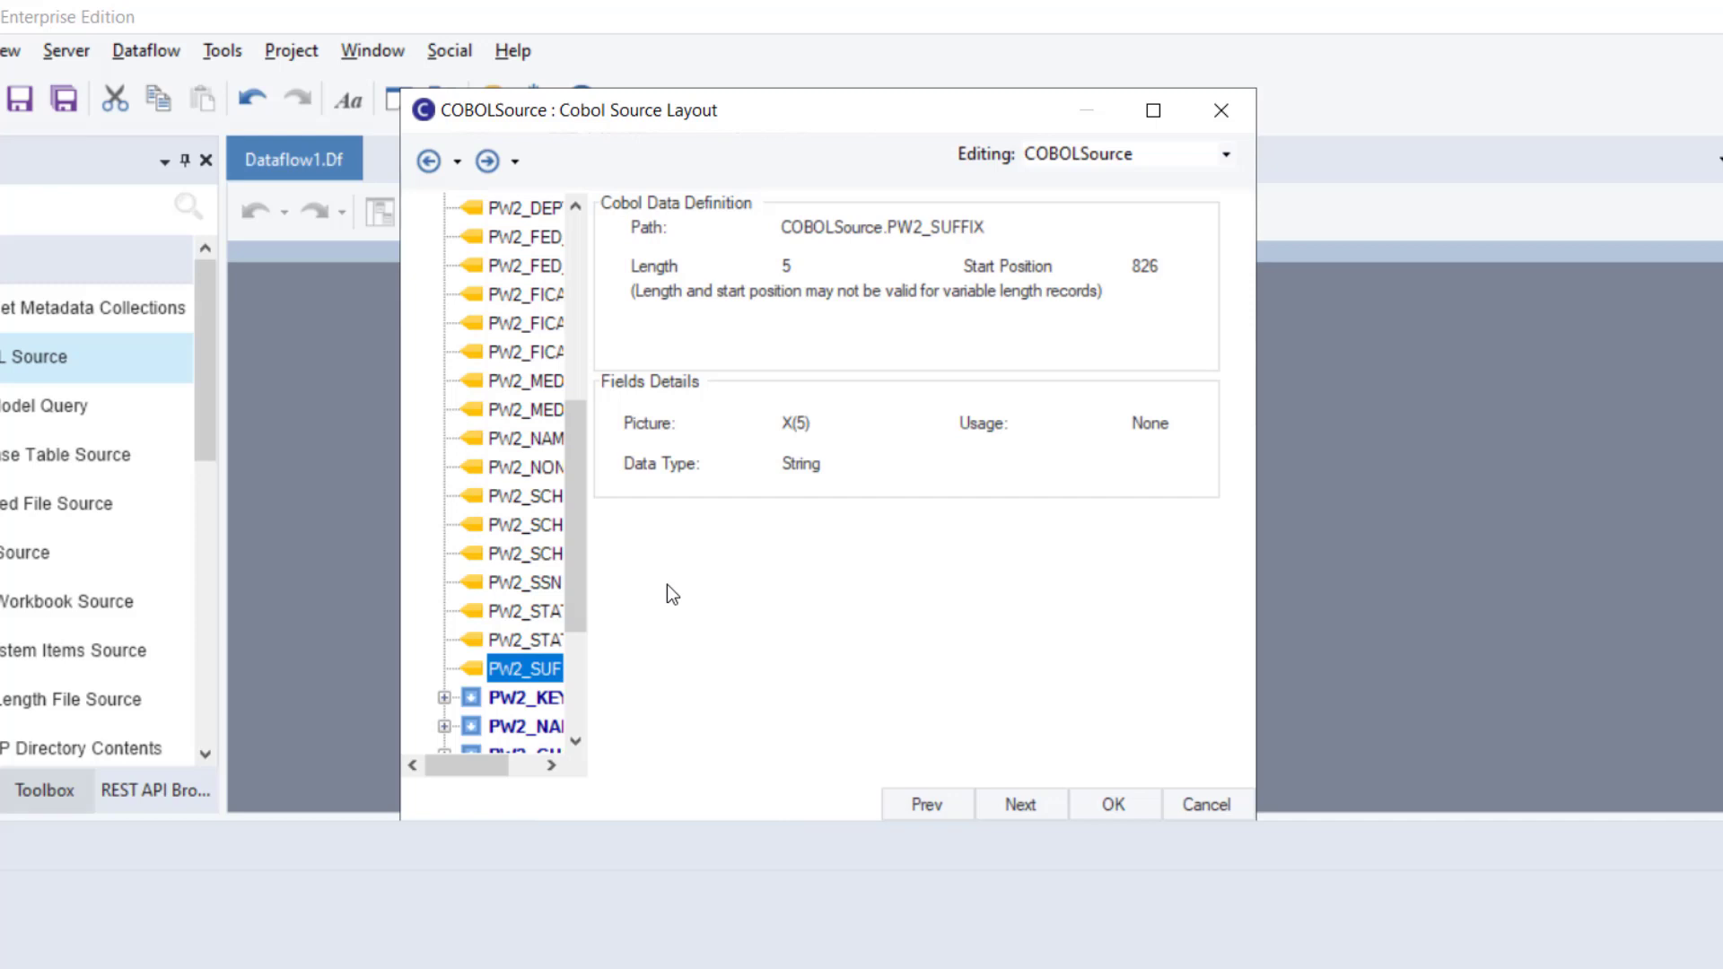
# - Add the comment "This is a COBOL Source File" in the general options and apply the source's properties
pyautogui.click(1023, 804)
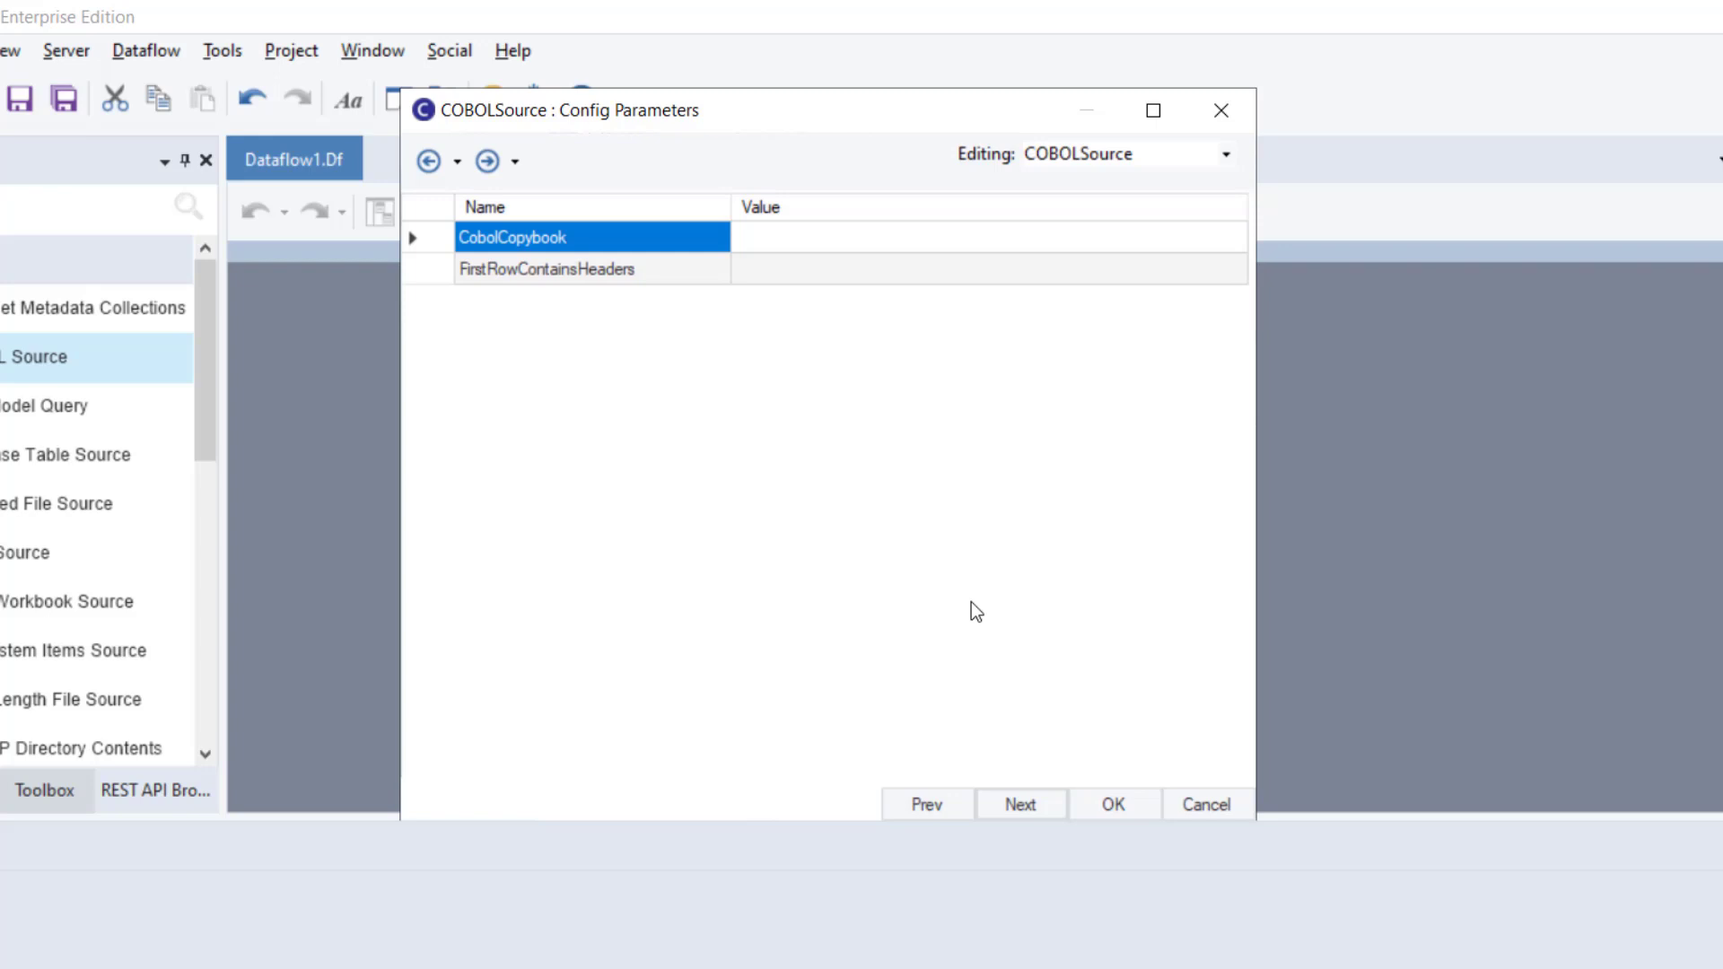
pyautogui.click(1023, 800)
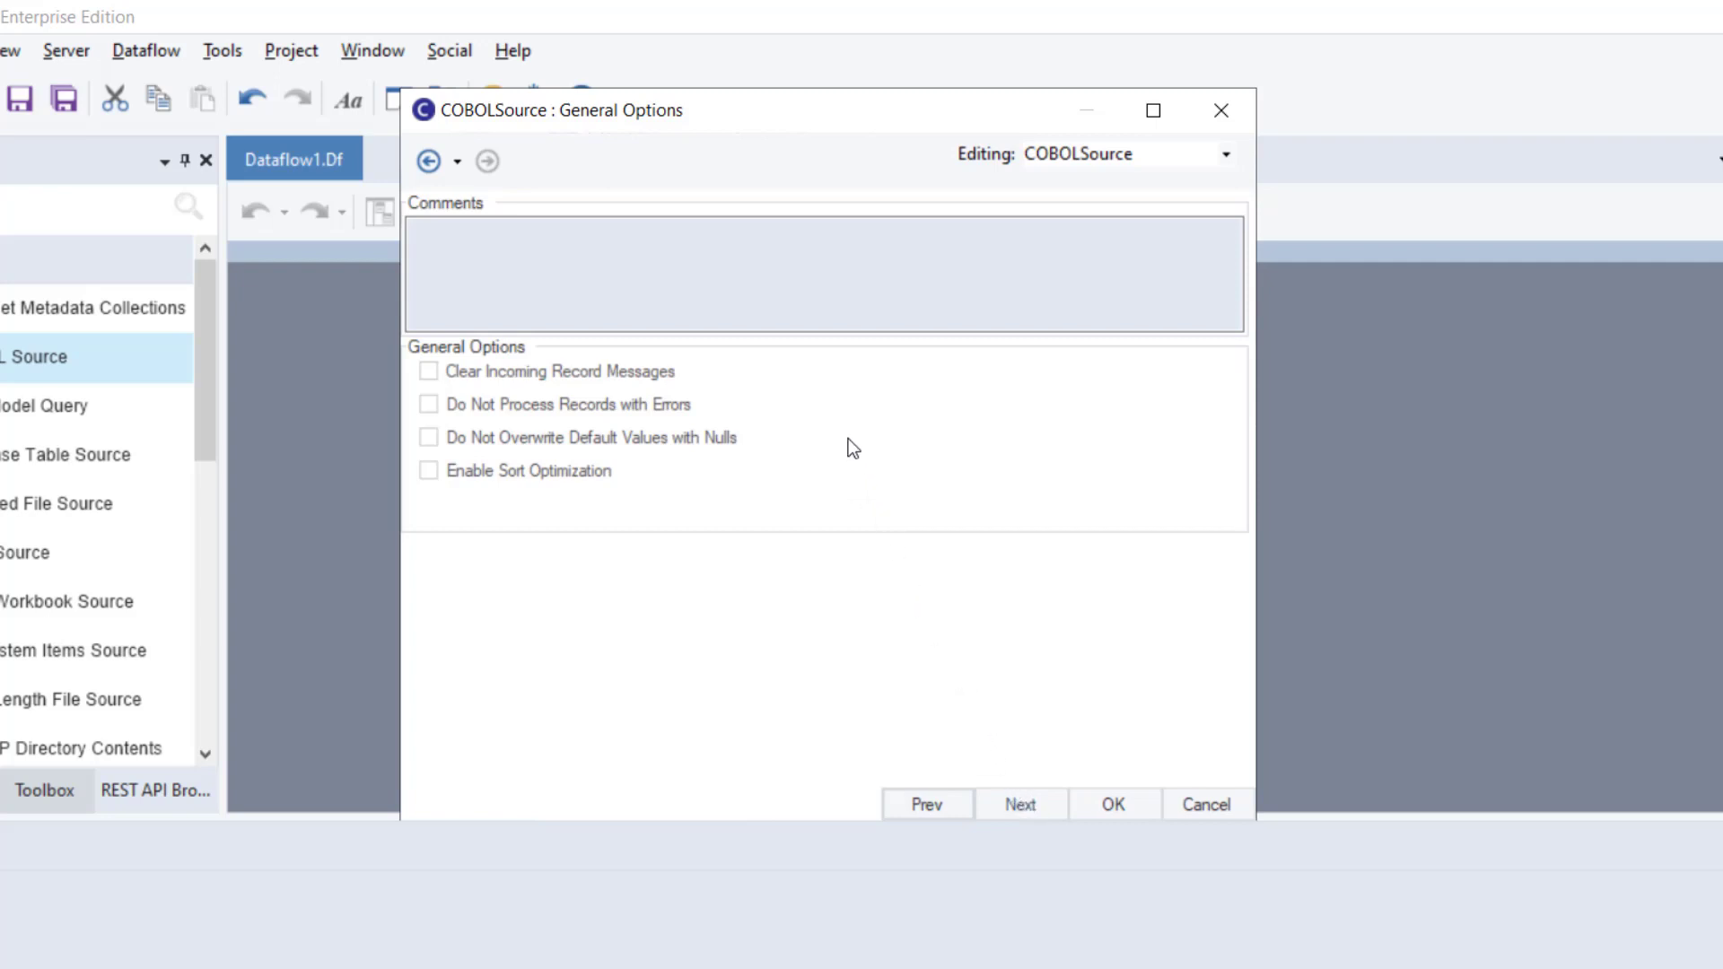
pyautogui.click(856, 248)
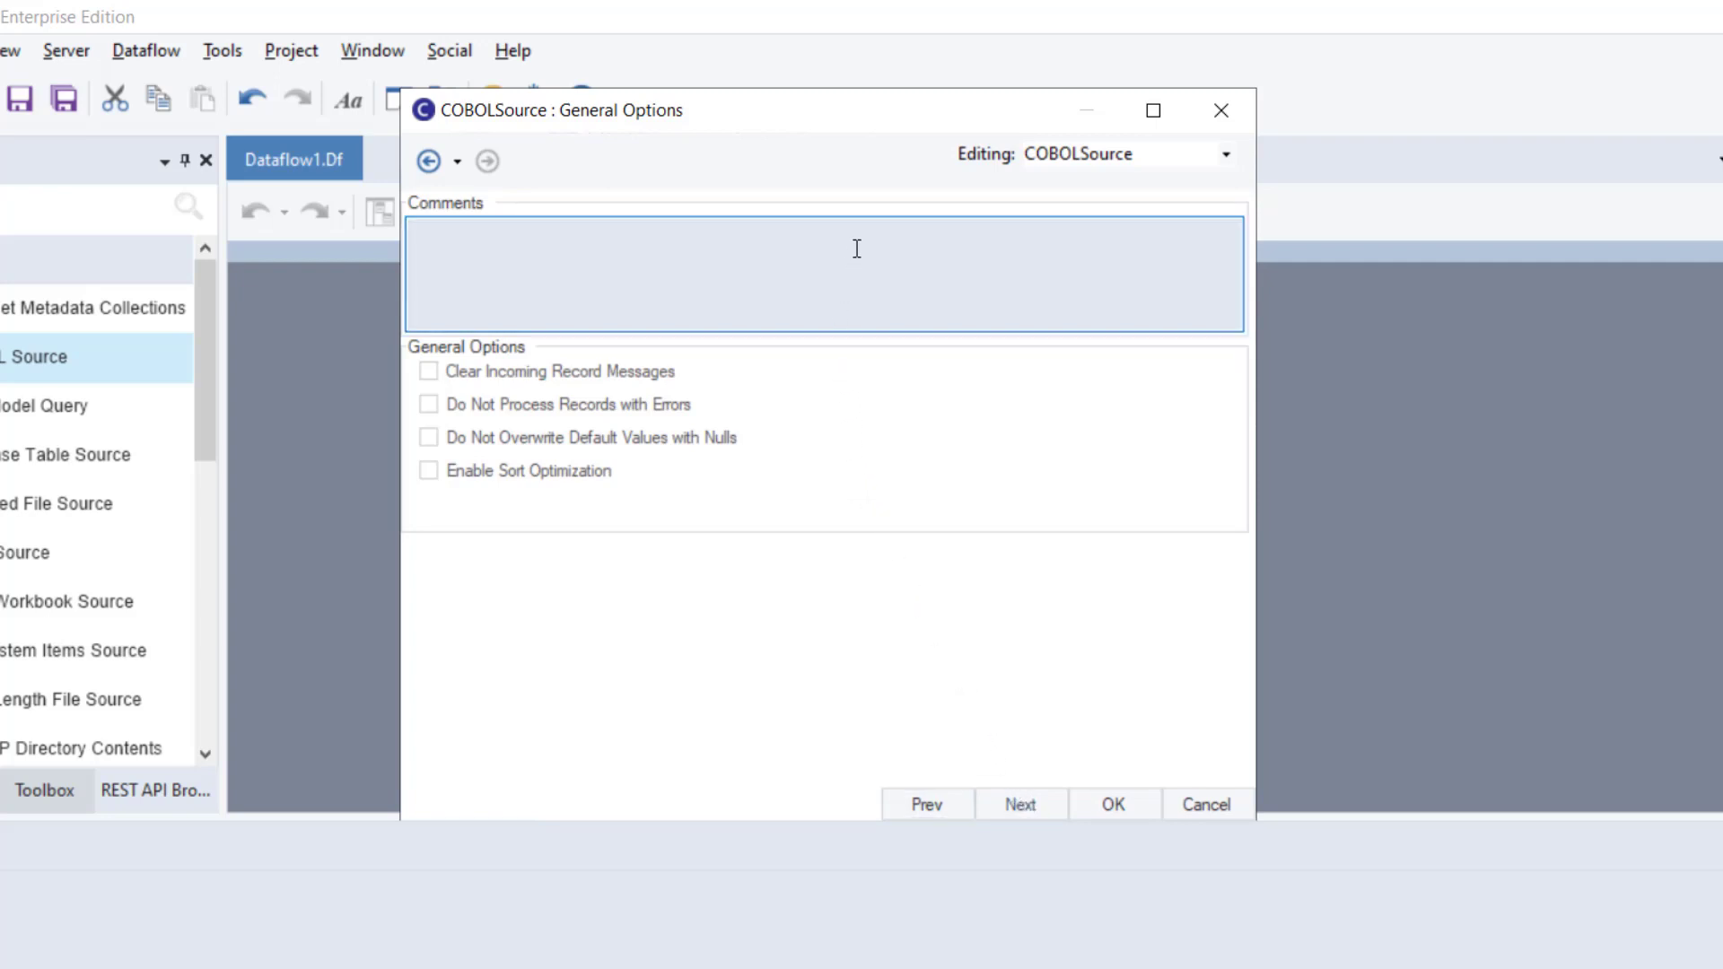
pyautogui.write('This is a COBOL Source File')
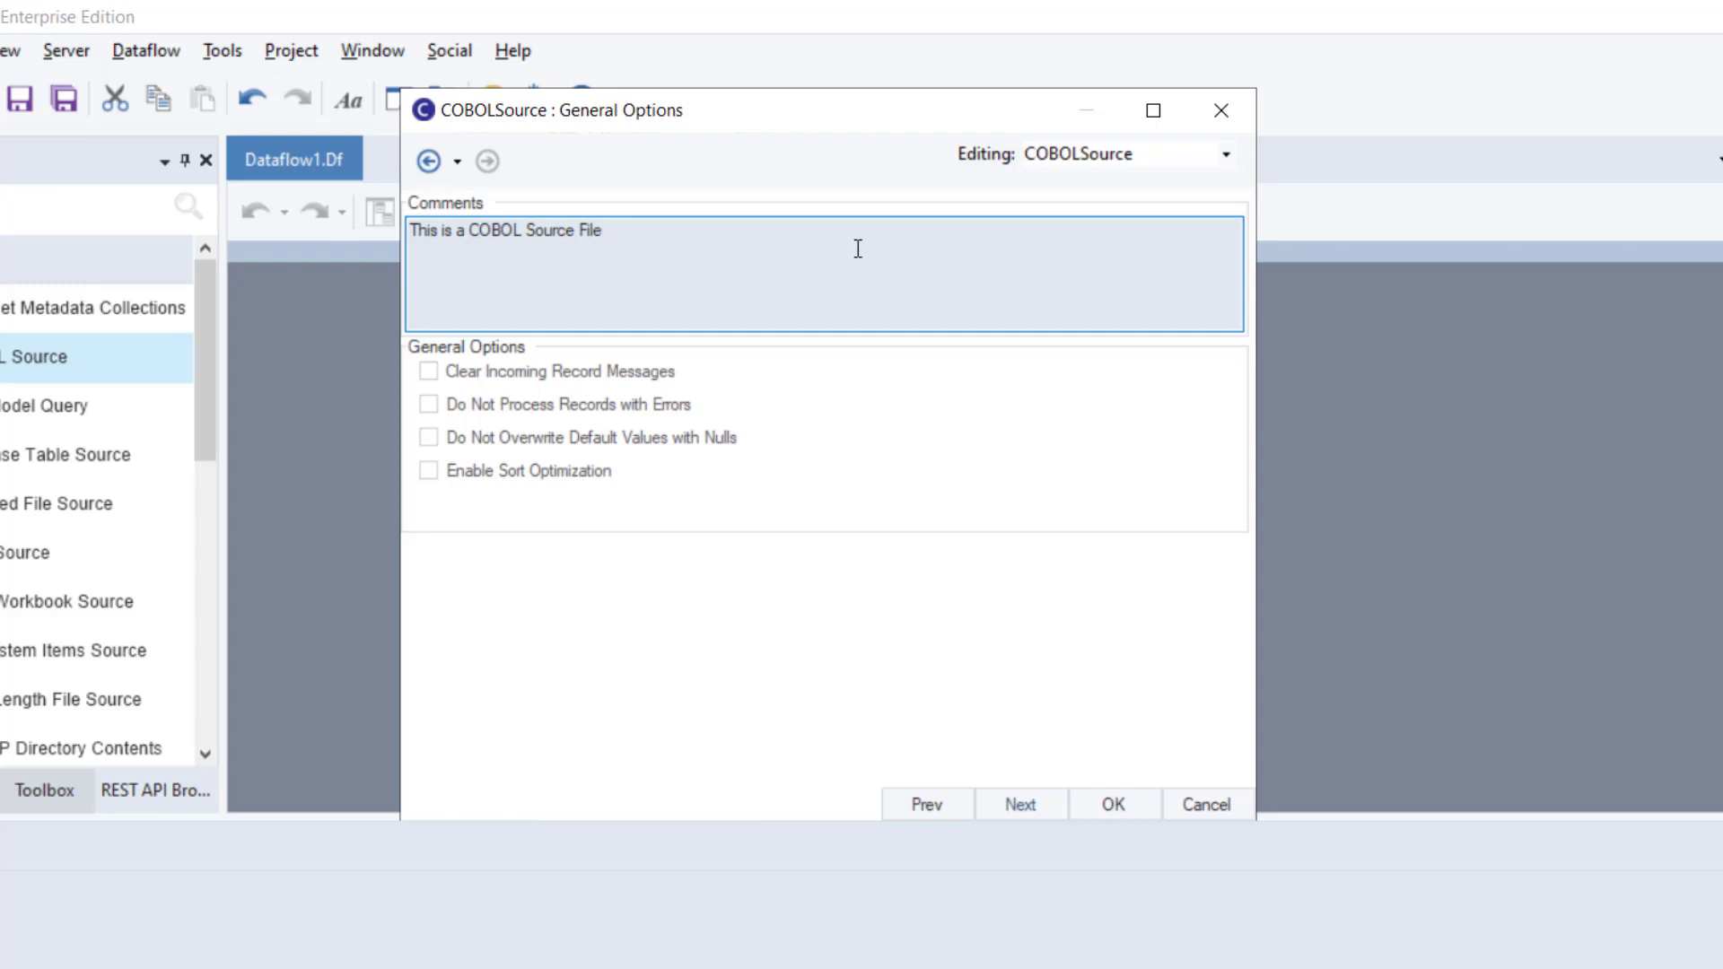
pyautogui.click(1114, 802)
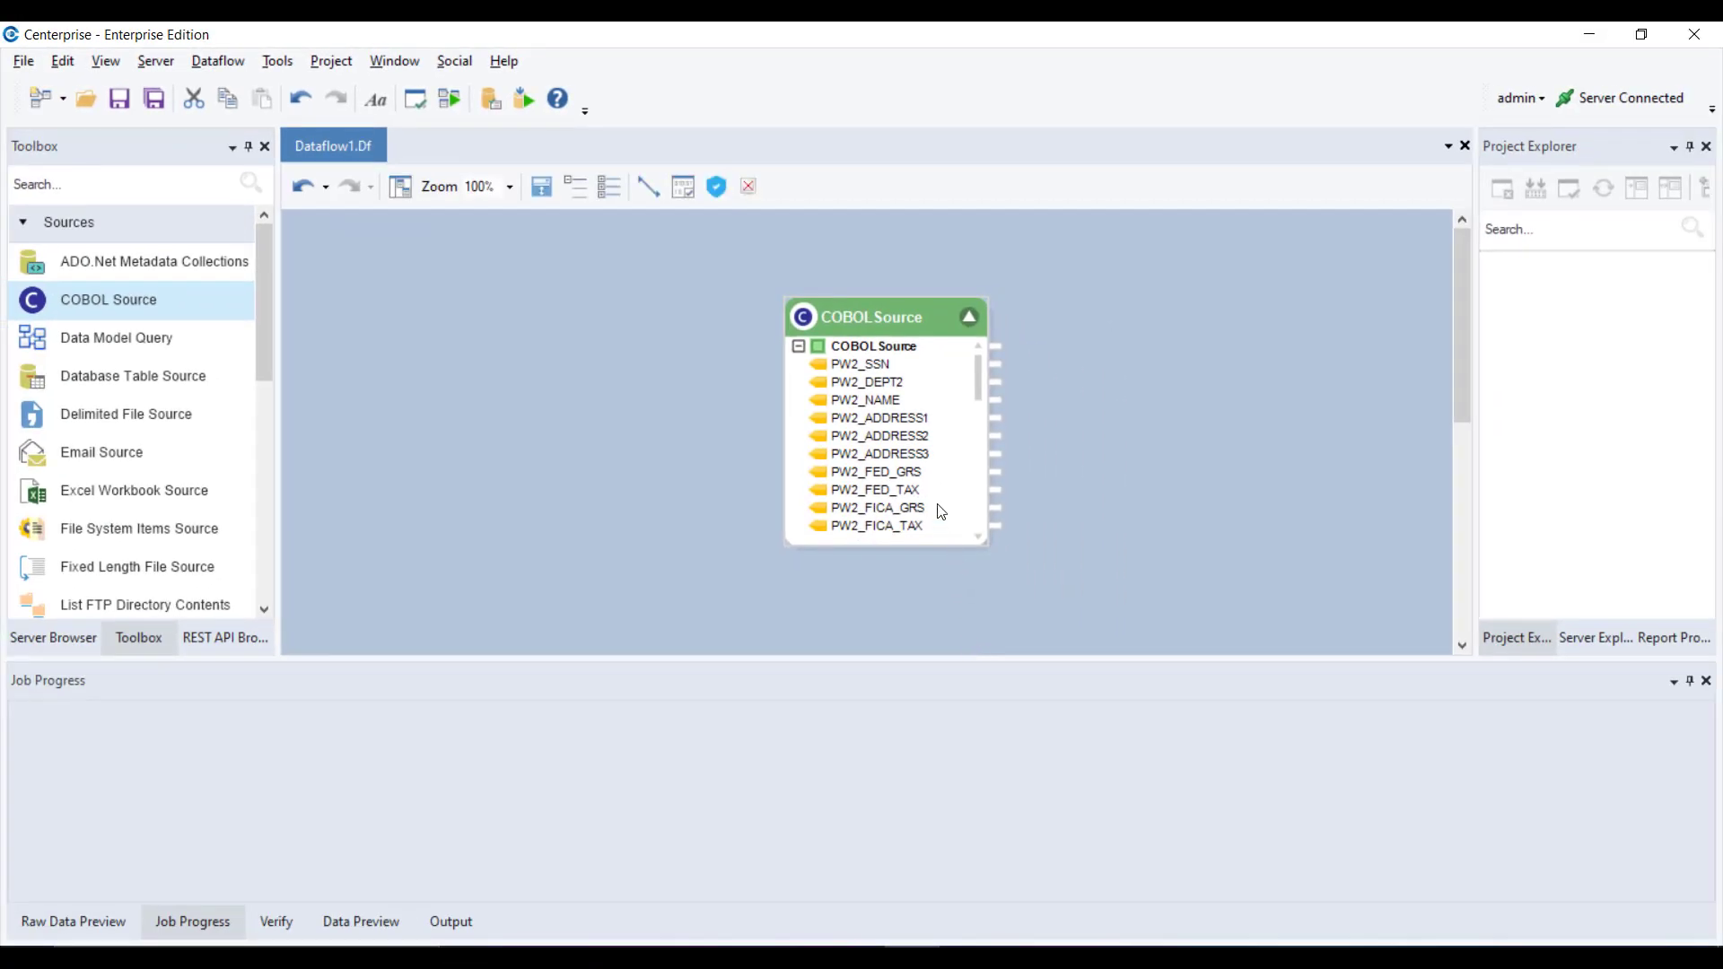
# - Move the COBOLSource object slightly up and to the left on the dataflow canvas and deselect it
pyautogui.click(904, 335)
pyautogui.moveTo(880, 323); pyautogui.dragTo(862, 307)
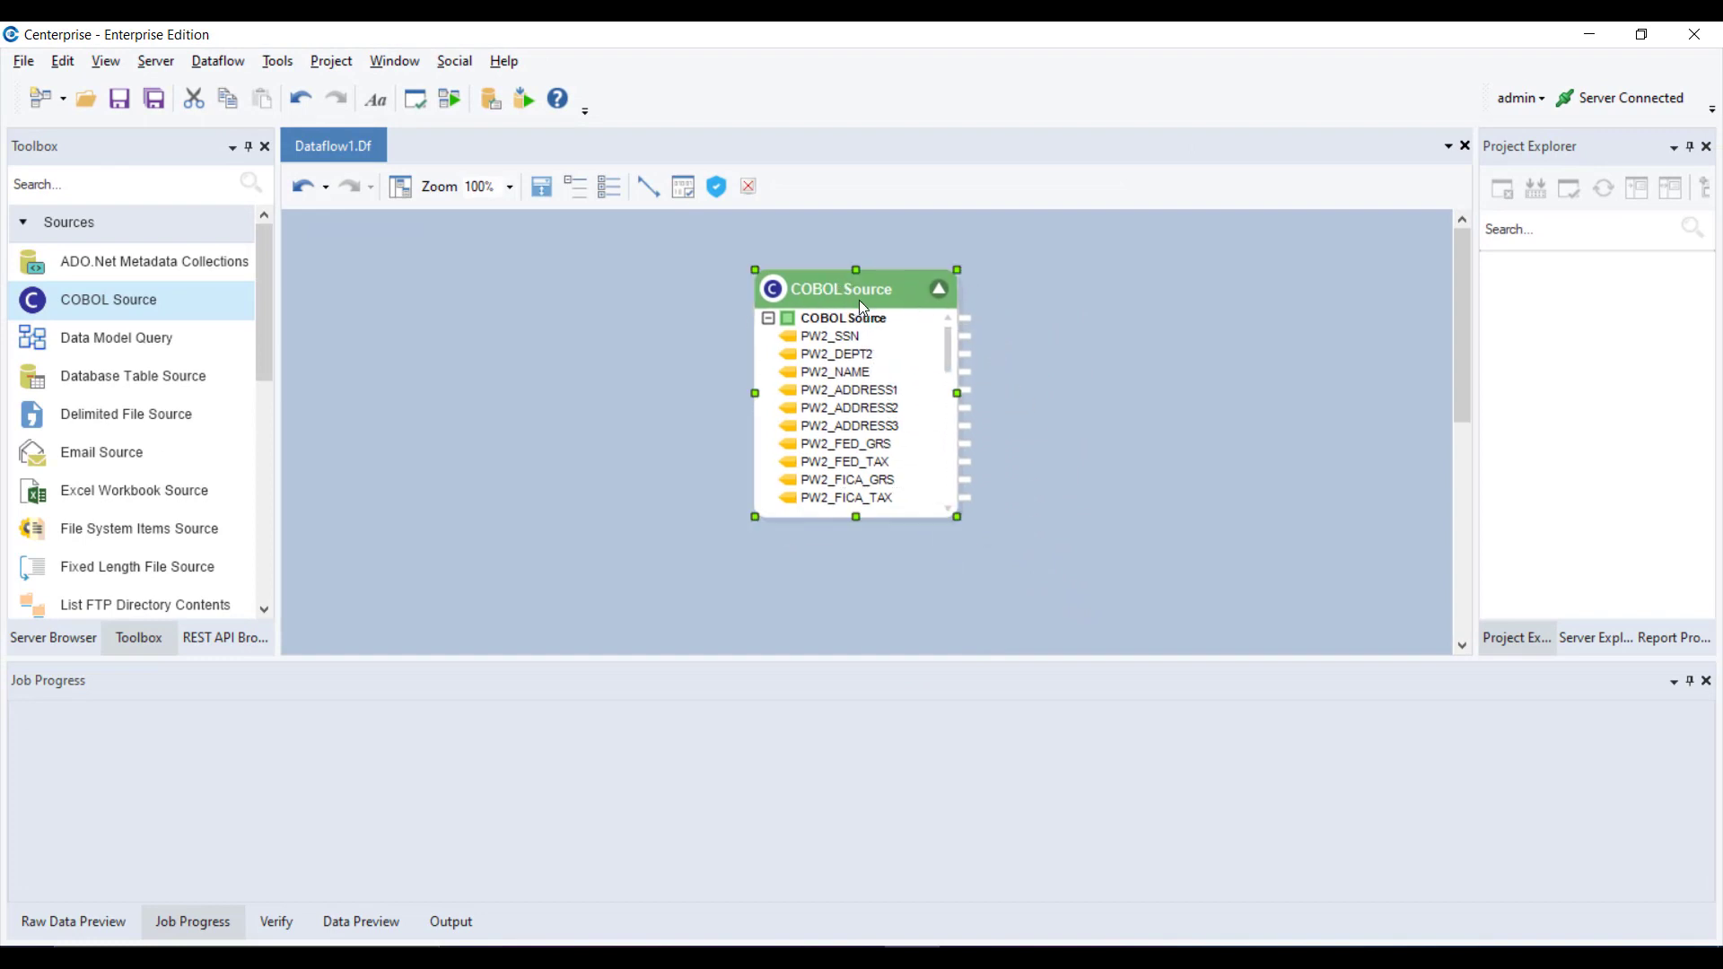
pyautogui.click(1023, 299)
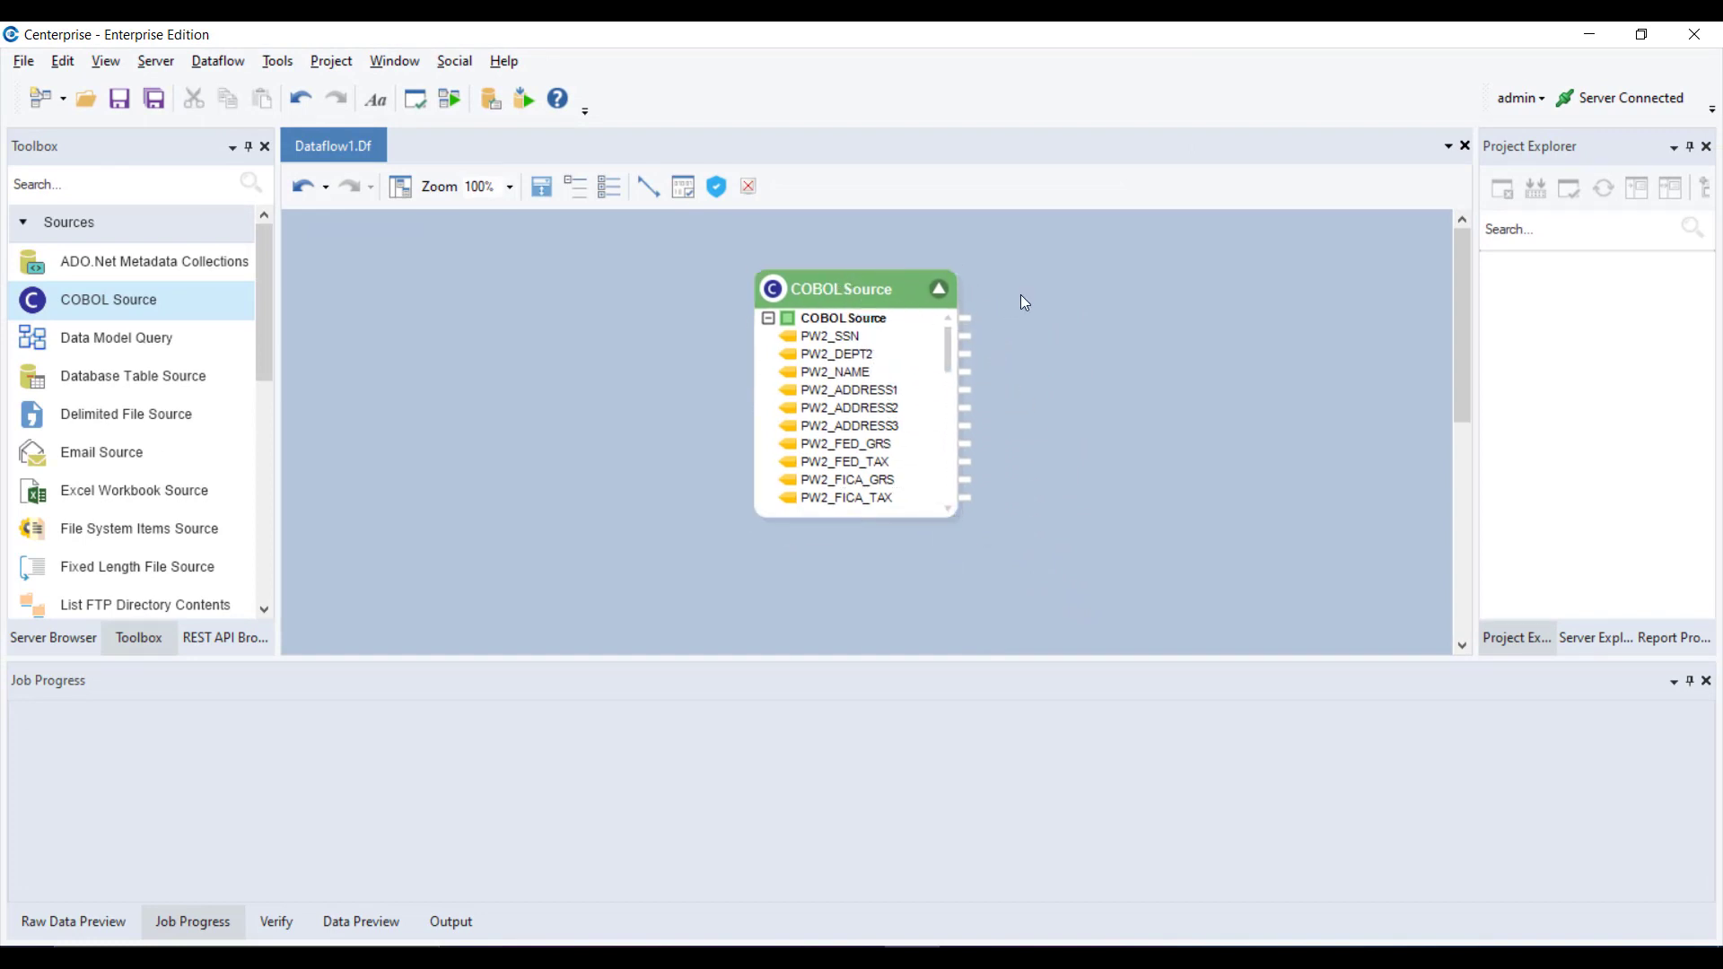